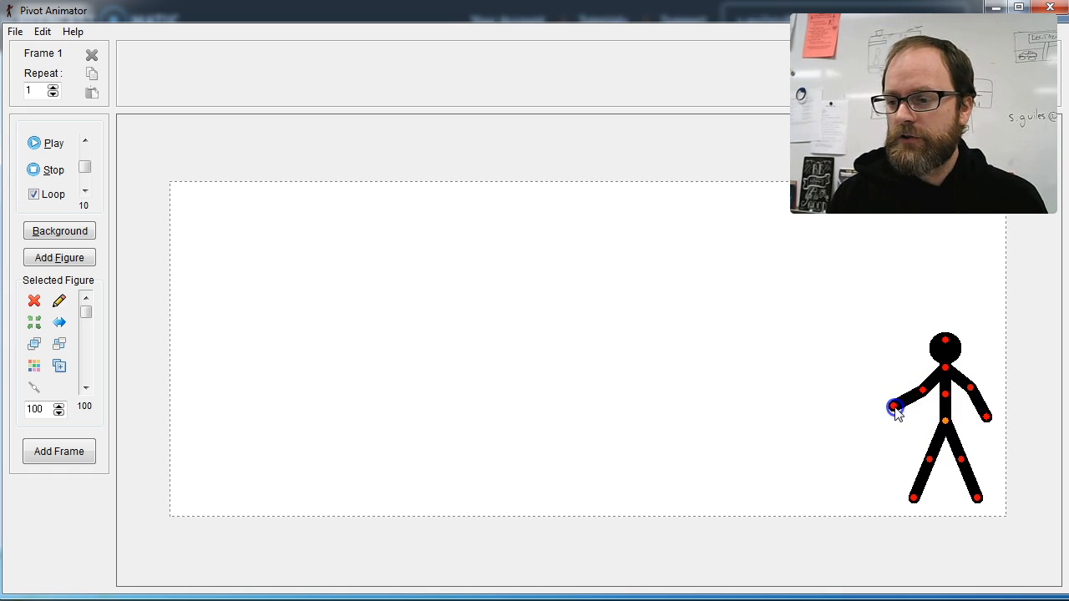
Add a new default stick figure and delete the original posed figure from the canvas.
{"action": "left_click", "coordinate": [57, 259]}
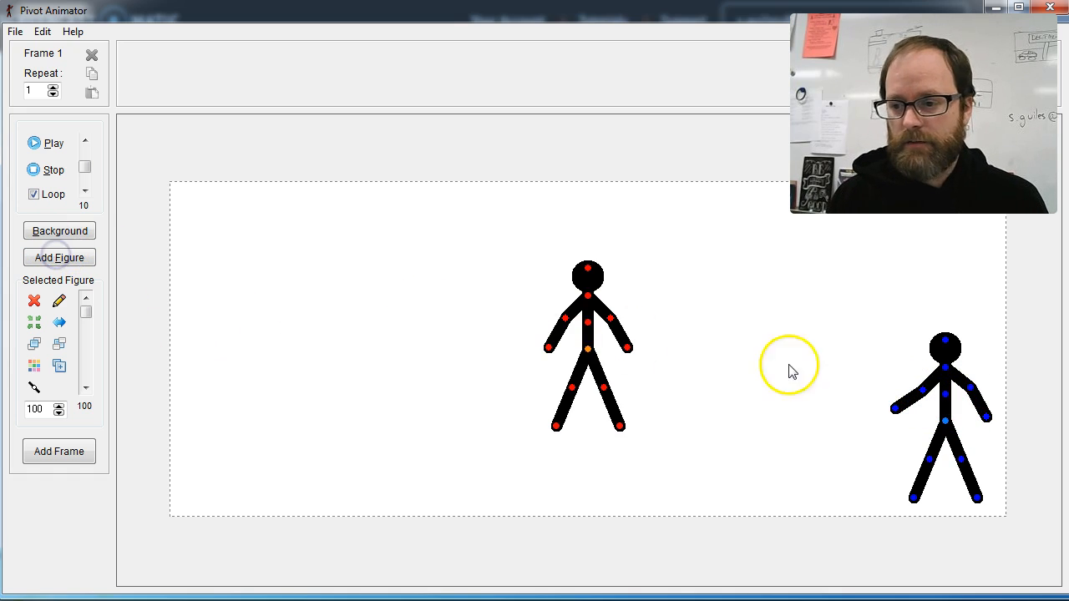
{"action": "left_click_drag", "start_coordinate": [945, 421], "coordinate": [1066, 431]}
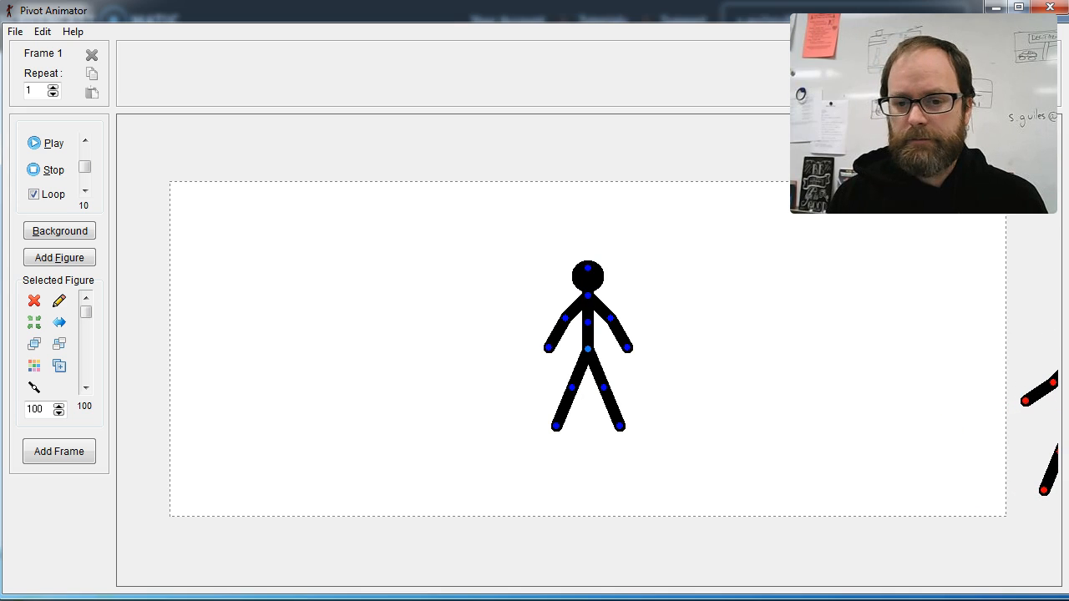
{"action": "left_click", "coordinate": [34, 301]}
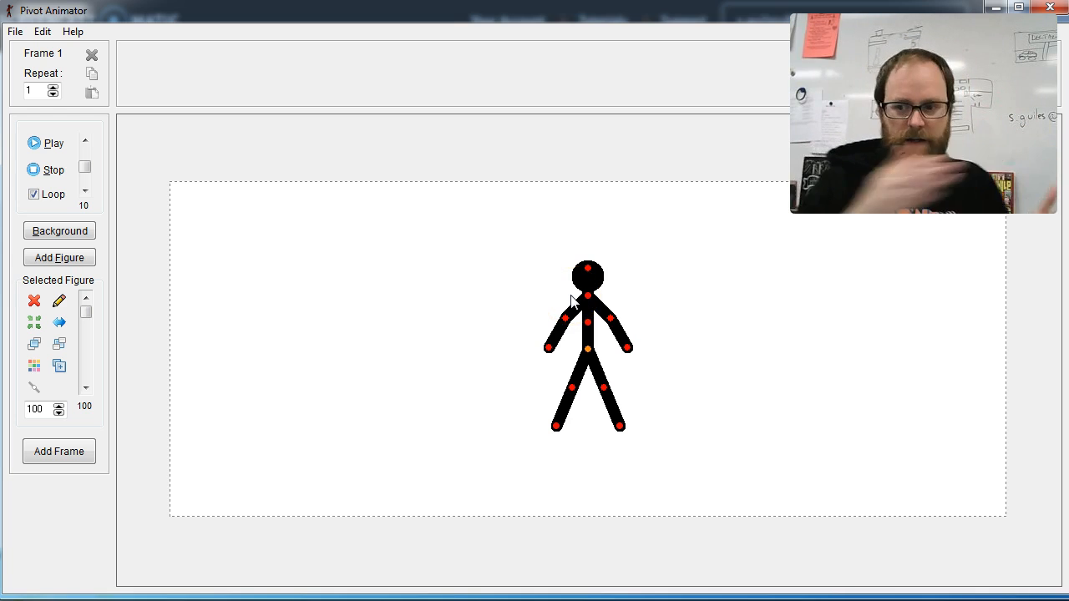
Move the stick figure to the canvas's lower-right corner and pose its arms and legs in a walking stance facing left.
{"action": "left_click_drag", "start_coordinate": [588, 349], "coordinate": [860, 415]}
{"action": "left_click_drag", "start_coordinate": [937, 395], "coordinate": [954, 420]}
{"action": "left_click_drag", "start_coordinate": [882, 502], "coordinate": [952, 499]}
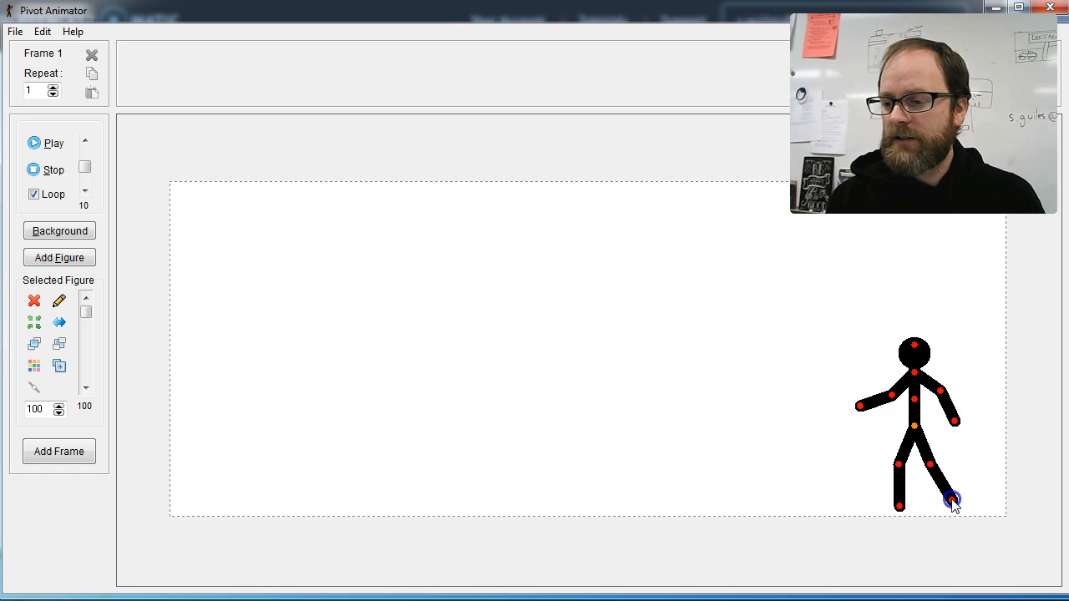
{"action": "left_click_drag", "start_coordinate": [899, 464], "coordinate": [904, 471]}
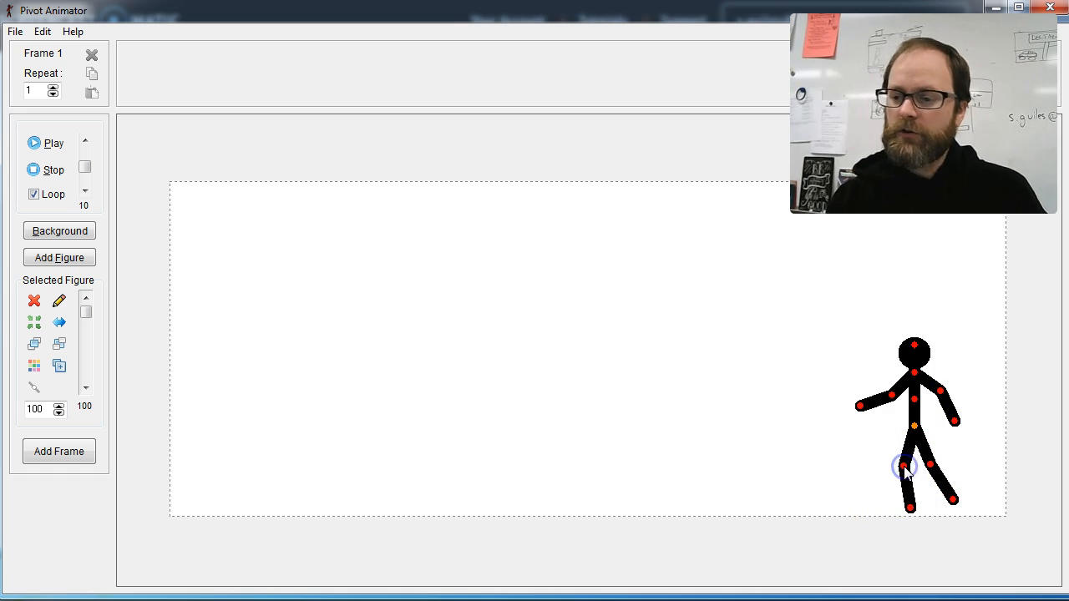
{"action": "mouse_move", "coordinate": [906, 470]}
{"action": "left_mouse_down"}
{"action": "mouse_move", "coordinate": [892, 486]}
{"action": "mouse_move", "coordinate": [903, 474]}
{"action": "left_mouse_up"}
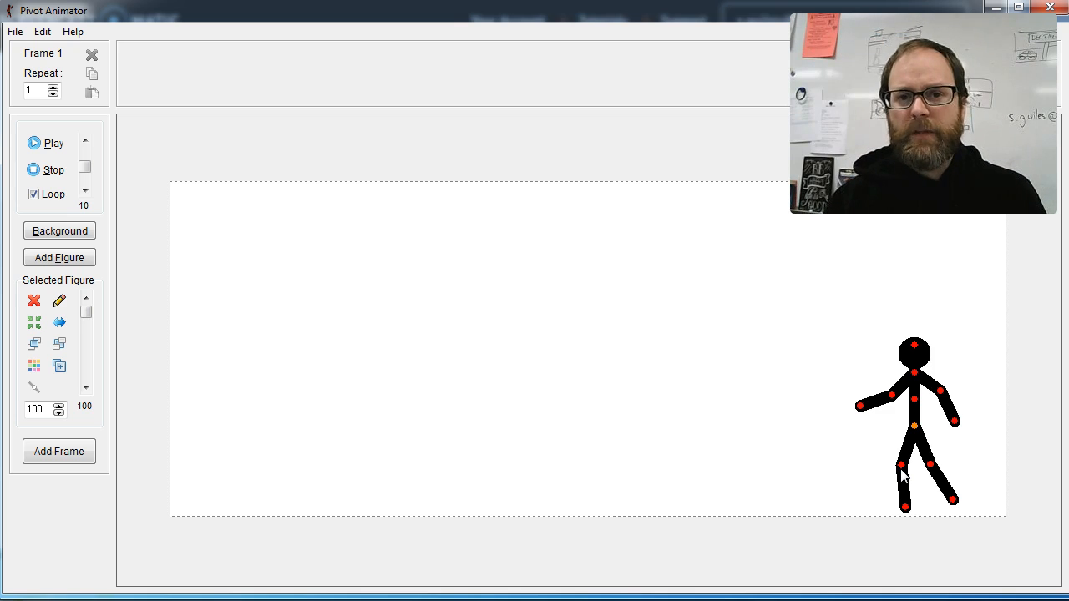
Rest the figure's feet on the canvas's bottom edge, bring the rear leg slightly inward, and add the pose as frame 1.
{"action": "mouse_move", "coordinate": [913, 428]}
{"action": "left_mouse_down"}
{"action": "mouse_move", "coordinate": [888, 425]}
{"action": "mouse_move", "coordinate": [930, 427]}
{"action": "mouse_move", "coordinate": [916, 412]}
{"action": "mouse_move", "coordinate": [924, 430]}
{"action": "left_mouse_up"}
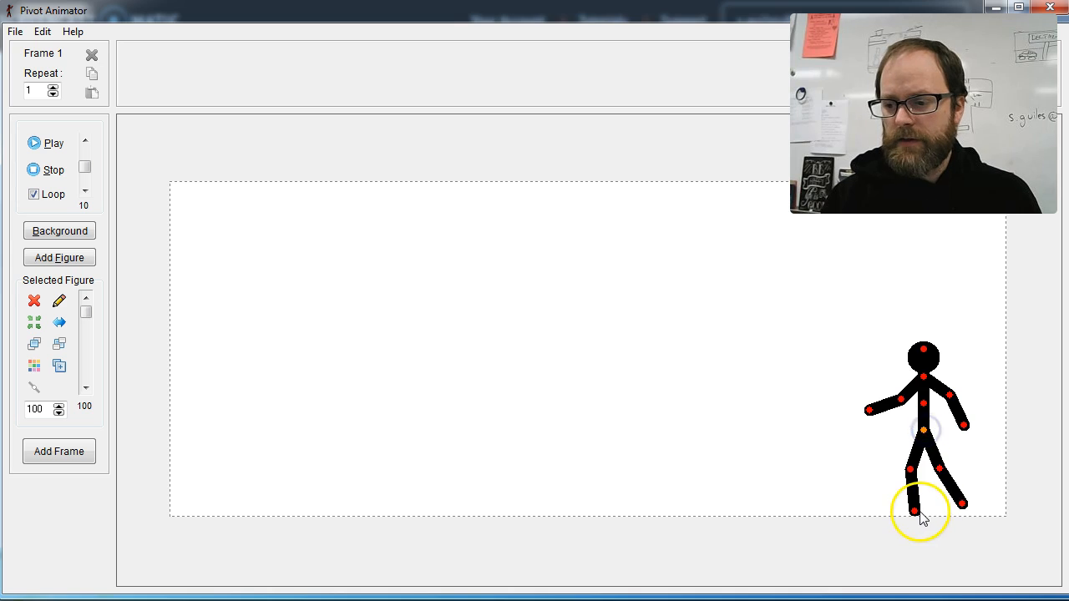
{"action": "left_click_drag", "start_coordinate": [939, 469], "coordinate": [935, 473]}
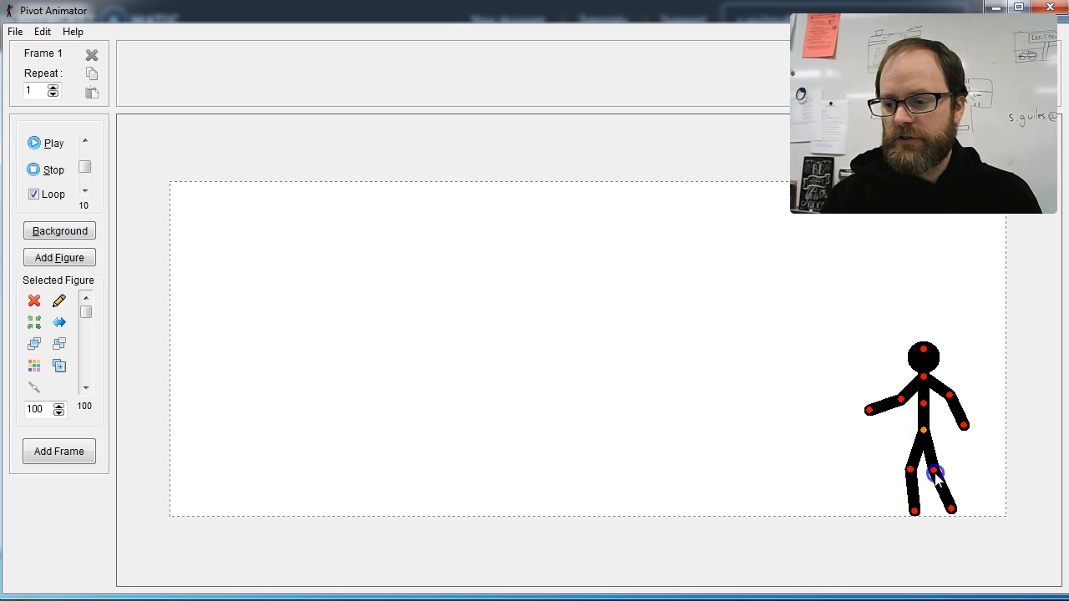
{"action": "left_click", "coordinate": [70, 449]}
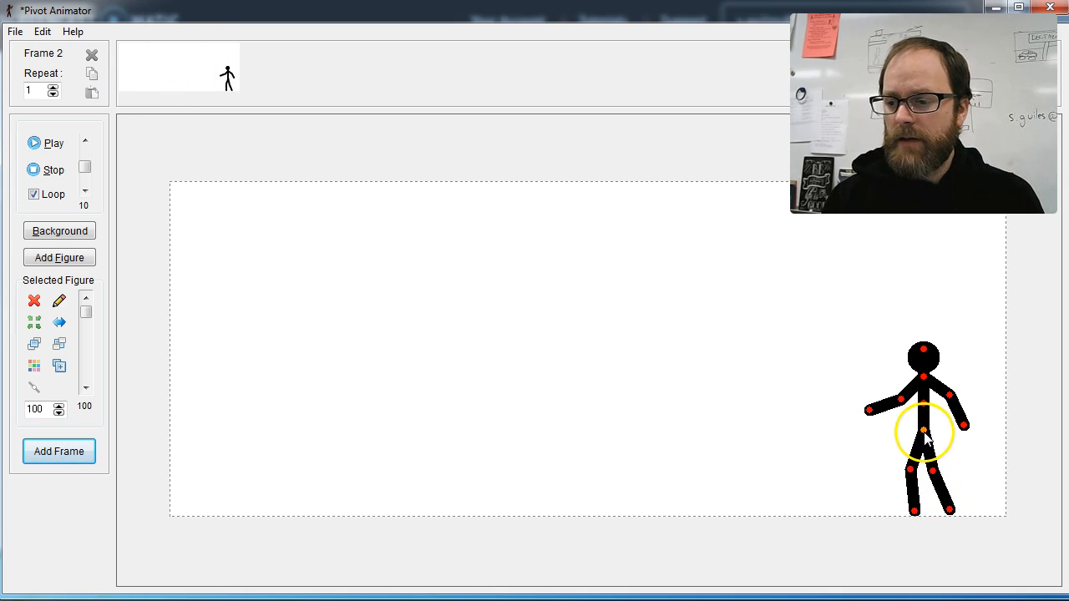
Shift the figure left over its planted front foot, bring the rear leg up beside it, lower both arms, and add frame 2.
{"action": "left_click_drag", "start_coordinate": [924, 431], "coordinate": [908, 430]}
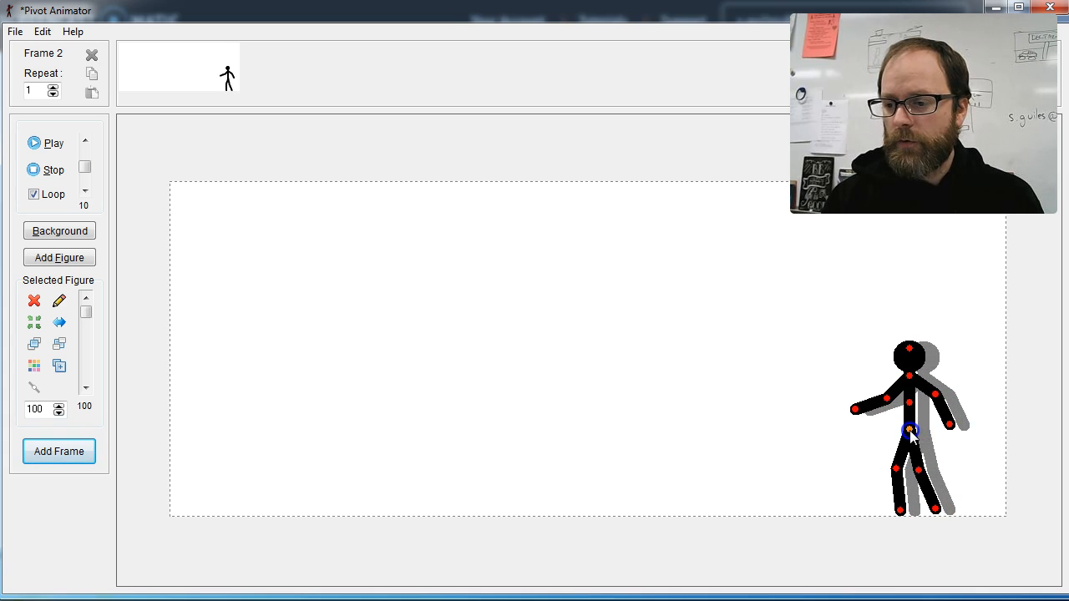
{"action": "mouse_move", "coordinate": [897, 472]}
{"action": "left_mouse_down"}
{"action": "mouse_move", "coordinate": [854, 447]}
{"action": "mouse_move", "coordinate": [906, 471]}
{"action": "left_mouse_up"}
{"action": "mouse_move", "coordinate": [909, 429]}
{"action": "left_mouse_down"}
{"action": "mouse_move", "coordinate": [874, 319]}
{"action": "mouse_move", "coordinate": [910, 435]}
{"action": "left_mouse_up"}
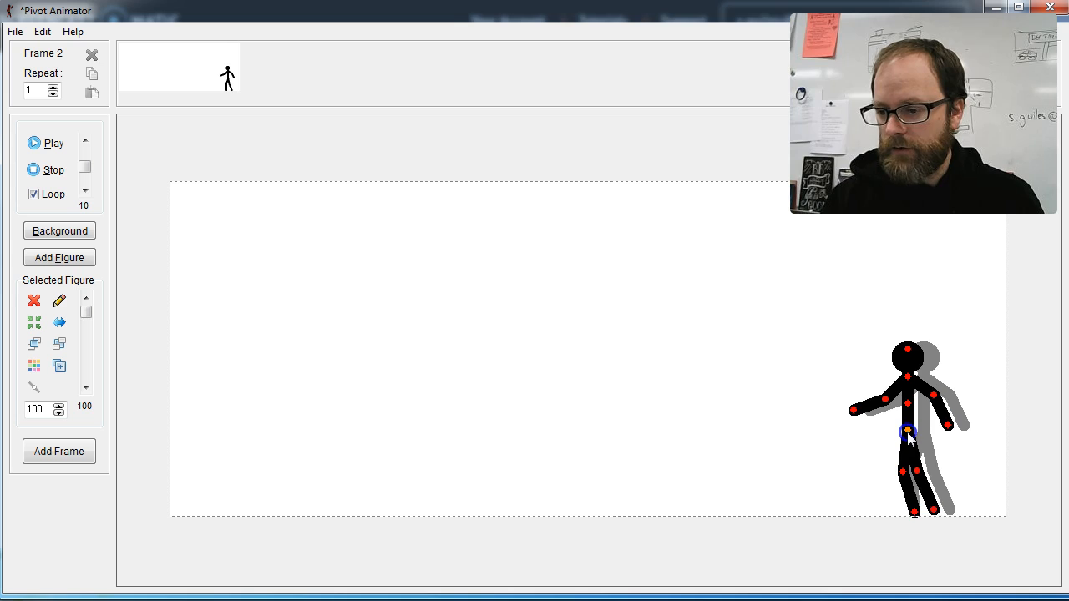
{"action": "left_click_drag", "start_coordinate": [934, 509], "coordinate": [899, 478]}
{"action": "left_click", "coordinate": [66, 462]}
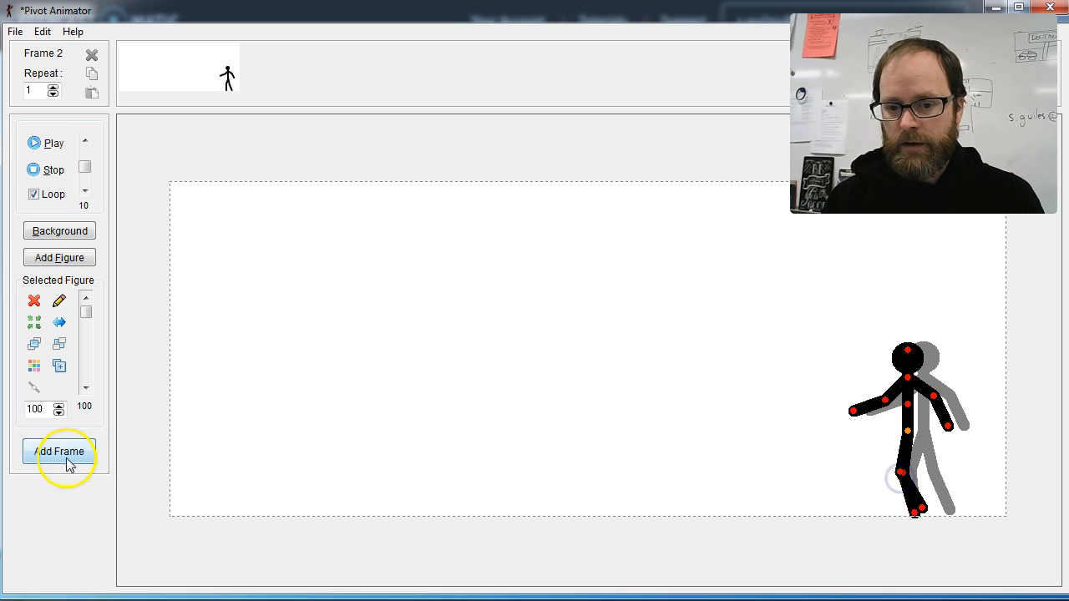
{"action": "left_click_drag", "start_coordinate": [886, 401], "coordinate": [930, 409]}
{"action": "left_click", "coordinate": [80, 455]}
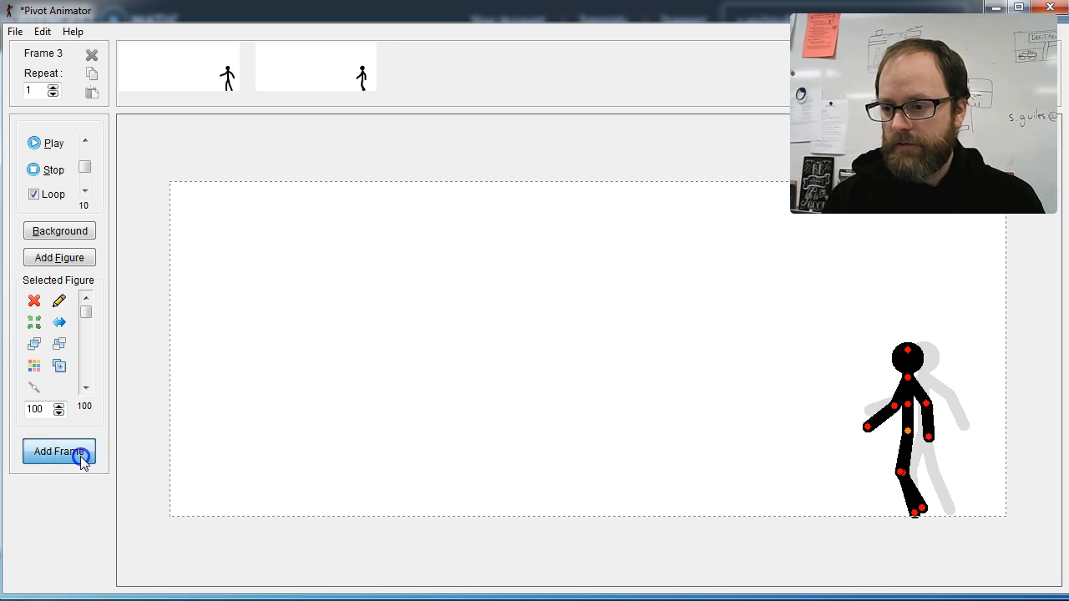
Swing the free leg forward, shift the body left while the other foot stays planted behind, and add frame 3.
{"action": "left_click_drag", "start_coordinate": [891, 493], "coordinate": [883, 473]}
{"action": "left_click", "coordinate": [898, 514]}
{"action": "left_click_drag", "start_coordinate": [898, 516], "coordinate": [887, 508]}
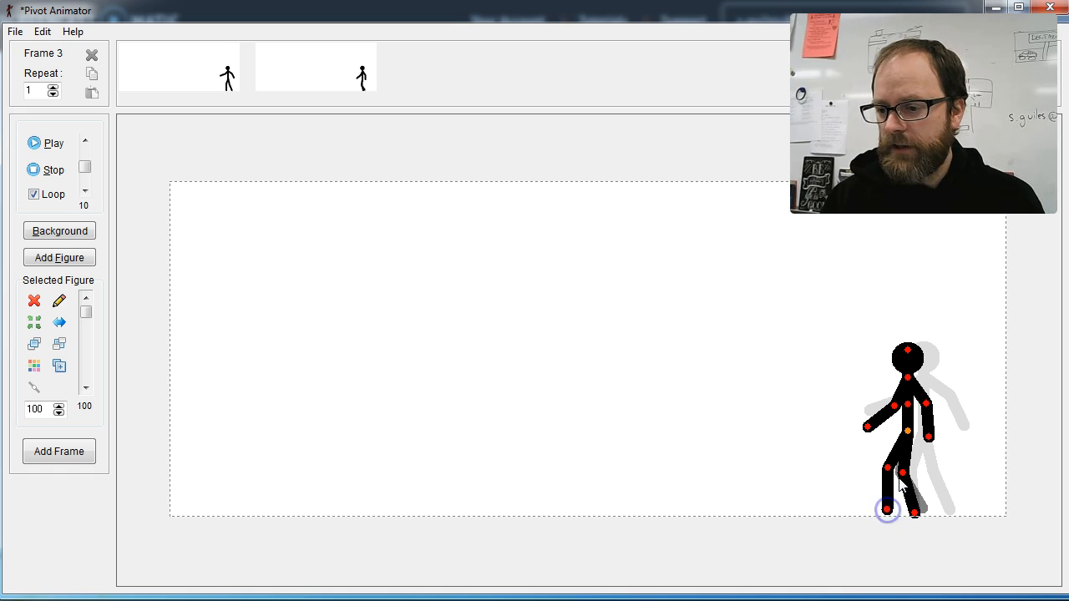
{"action": "left_click_drag", "start_coordinate": [910, 435], "coordinate": [901, 441]}
{"action": "left_click", "coordinate": [891, 474]}
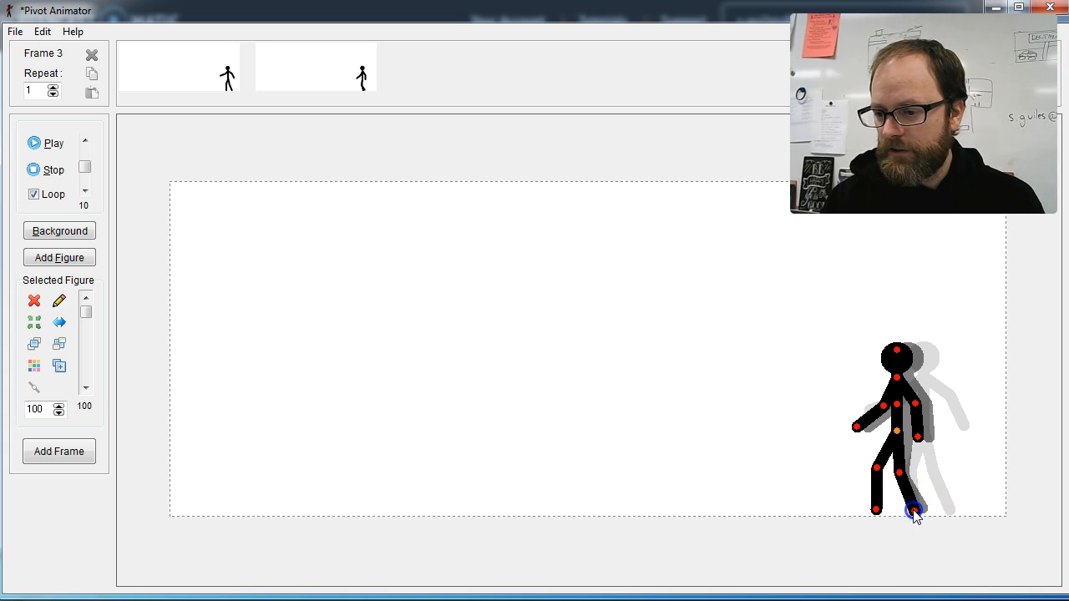
{"action": "left_click_drag", "start_coordinate": [899, 435], "coordinate": [899, 433]}
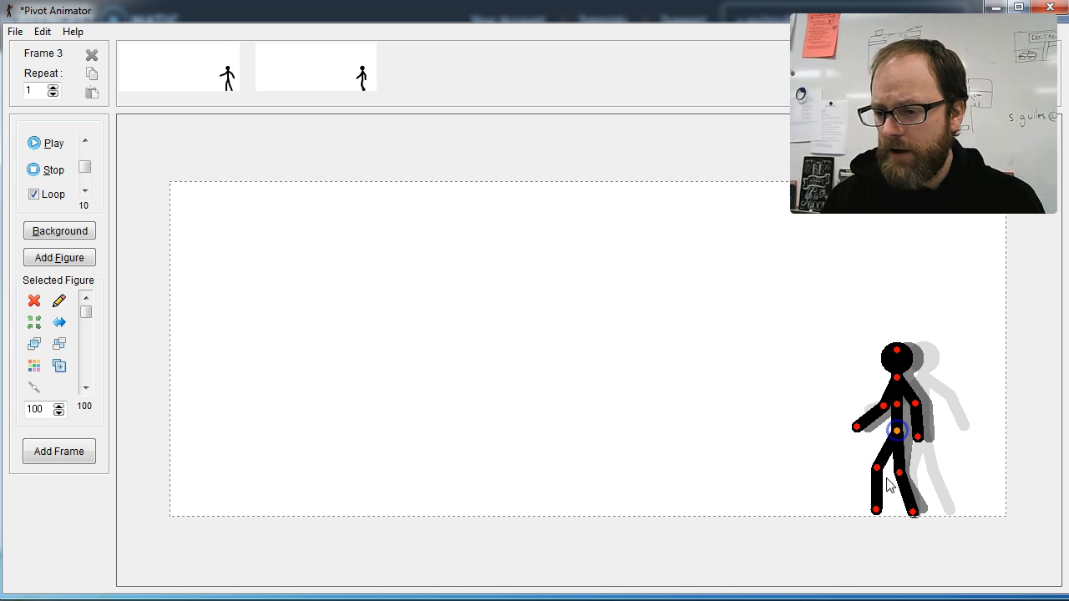
{"action": "left_click", "coordinate": [80, 451]}
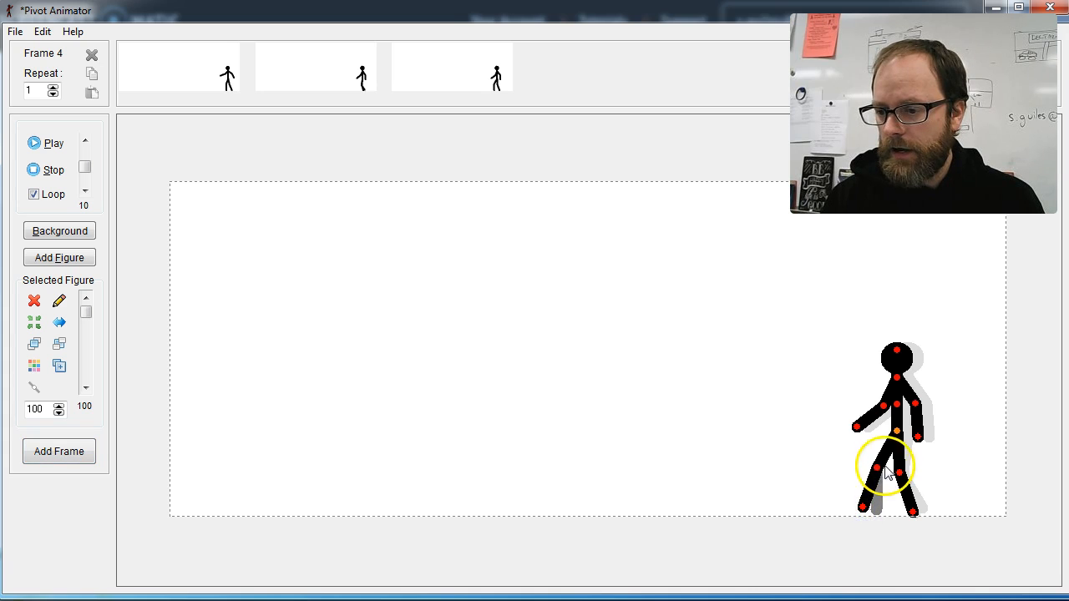
Lean and lower the body onto the front foot with the arms drawn closer to the torso, and add frame 4.
{"action": "left_click_drag", "start_coordinate": [894, 432], "coordinate": [891, 434]}
{"action": "left_click_drag", "start_coordinate": [891, 474], "coordinate": [875, 475]}
{"action": "mouse_move", "coordinate": [889, 431]}
{"action": "left_mouse_down"}
{"action": "mouse_move", "coordinate": [882, 409]}
{"action": "mouse_move", "coordinate": [902, 407]}
{"action": "mouse_move", "coordinate": [889, 436]}
{"action": "left_mouse_up"}
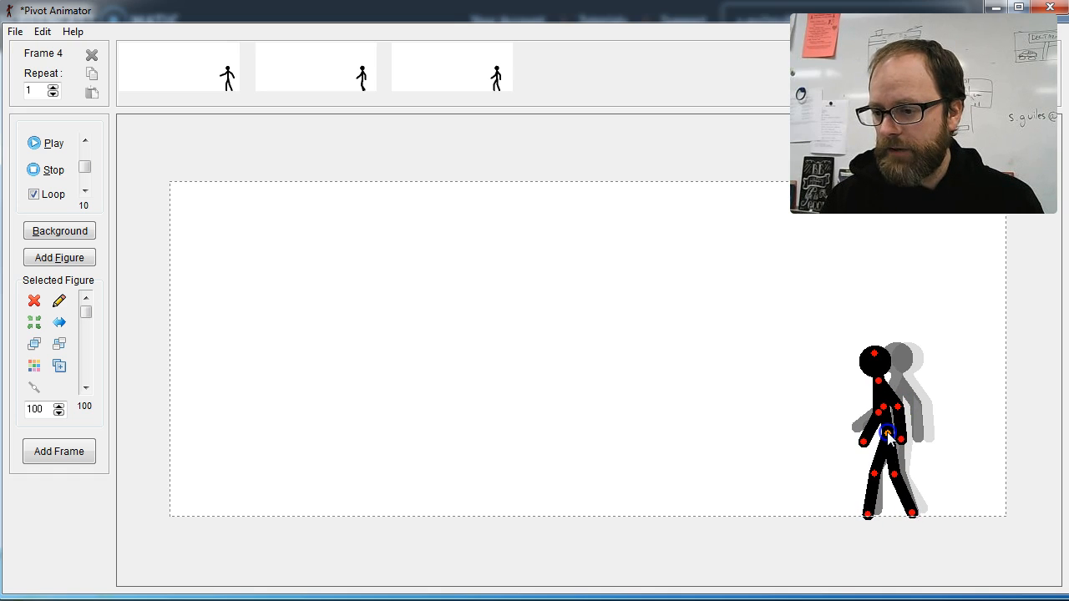
{"action": "left_click", "coordinate": [34, 450]}
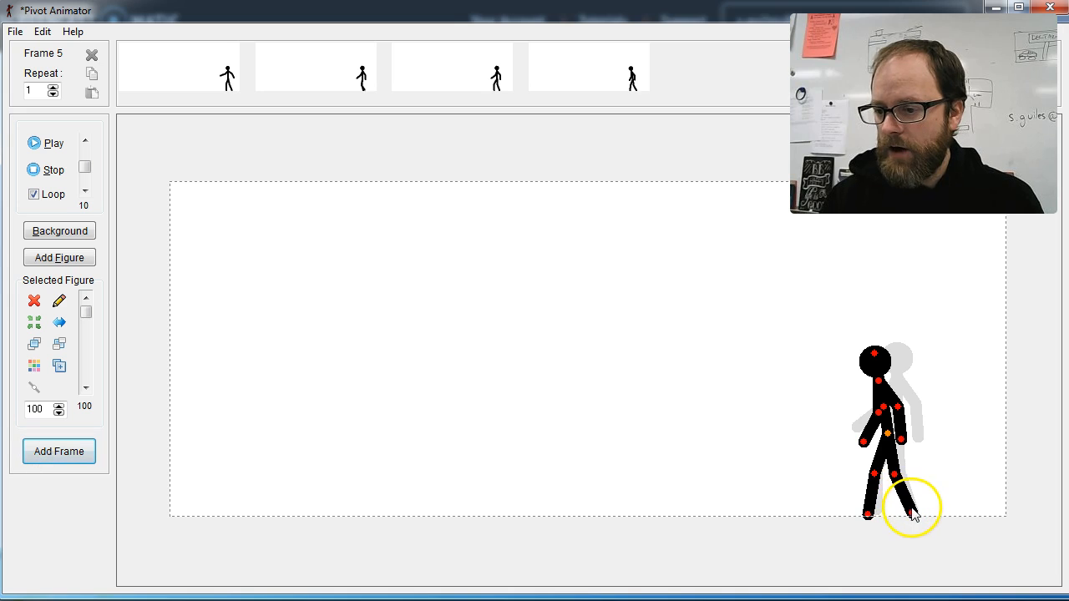
Raise the body over the planted front foot, lift the rear foot off the ground, and add frame 5.
{"action": "left_click_drag", "start_coordinate": [914, 518], "coordinate": [921, 506]}
{"action": "left_click_drag", "start_coordinate": [875, 474], "coordinate": [872, 442]}
{"action": "left_click", "coordinate": [93, 451]}
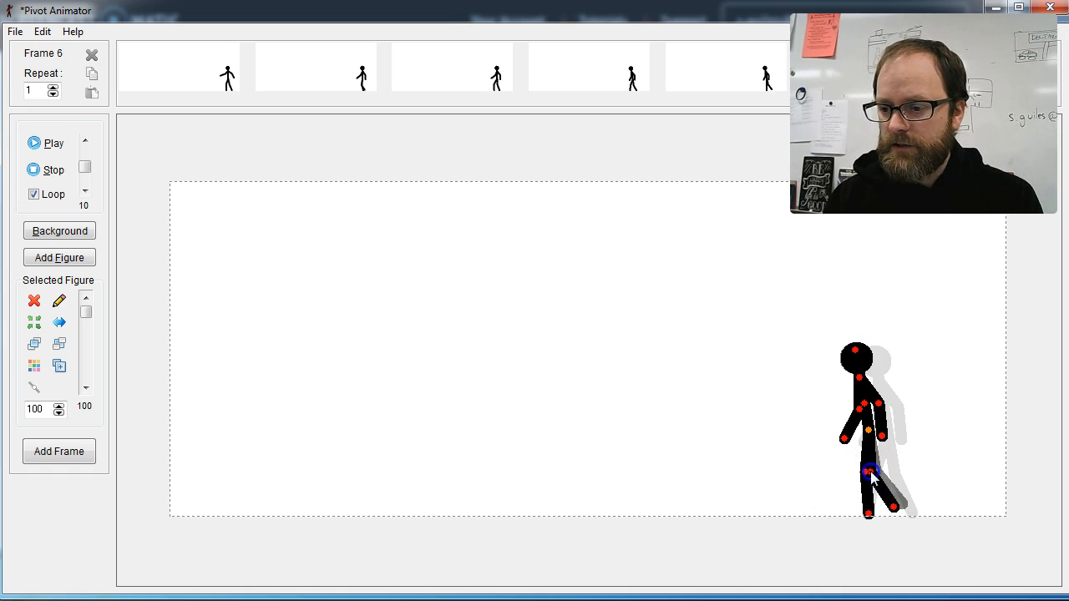
Bring the rear leg forward past the standing leg with its knee bent, shift the figure left, and add frame 6.
{"action": "left_click_drag", "start_coordinate": [863, 507], "coordinate": [884, 504]}
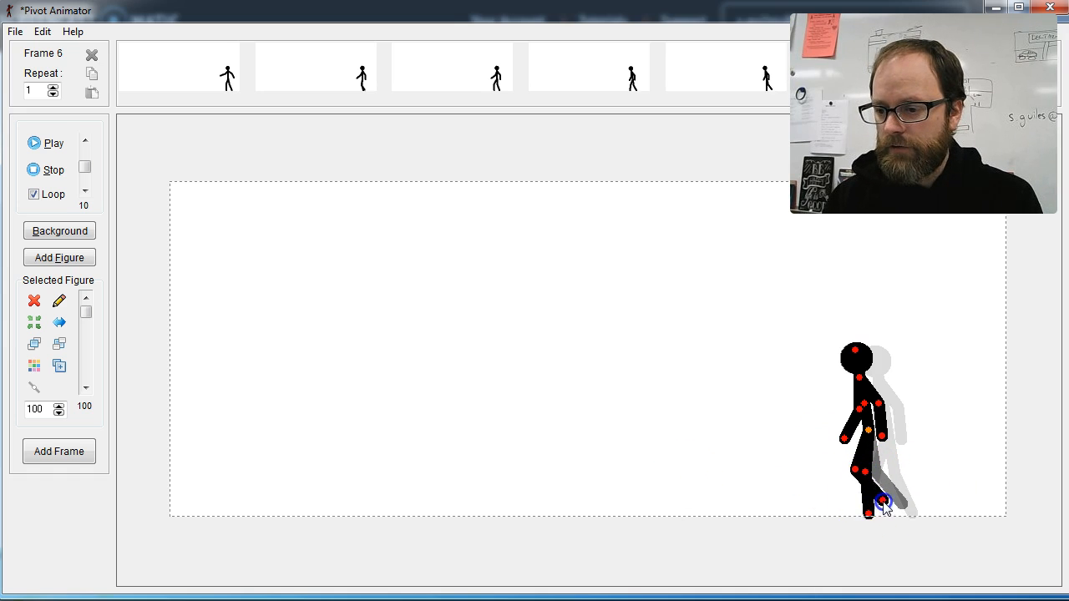
{"action": "left_click", "coordinate": [869, 432]}
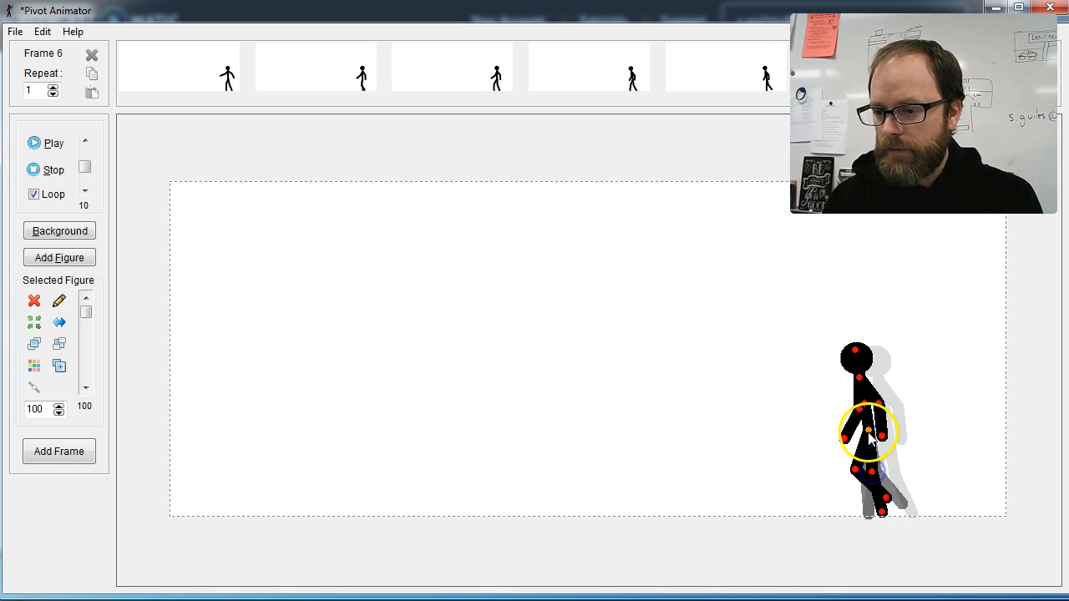
{"action": "left_click_drag", "start_coordinate": [869, 433], "coordinate": [855, 432]}
{"action": "key", "text": "Return"}
Extend the swinging leg forward to the ground, move the body left with the other foot trailing, and add frame 7.
{"action": "left_click_drag", "start_coordinate": [841, 472], "coordinate": [839, 503]}
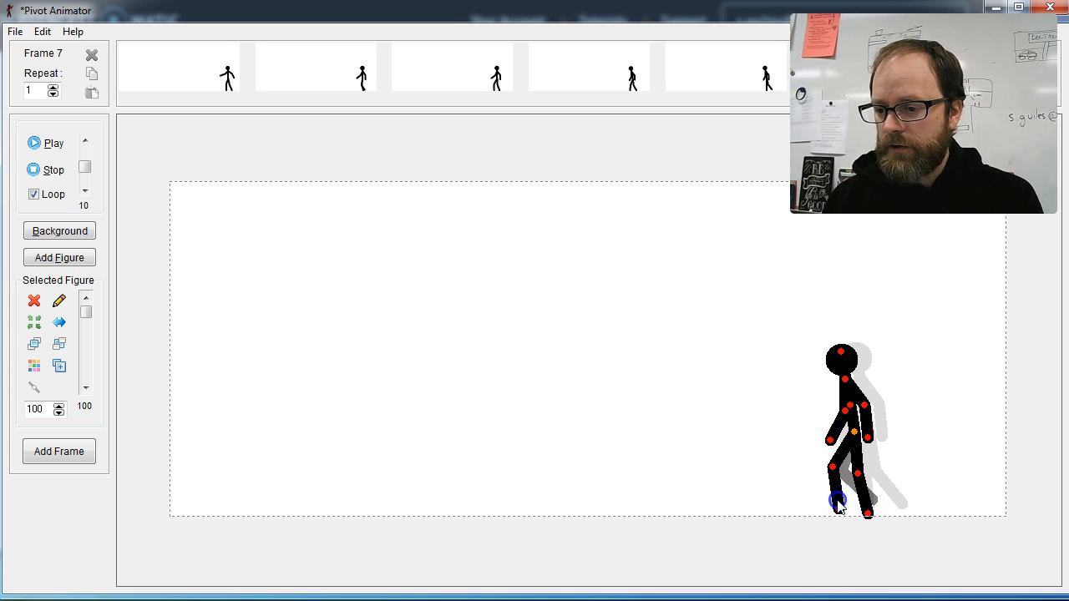
{"action": "left_click", "coordinate": [857, 473]}
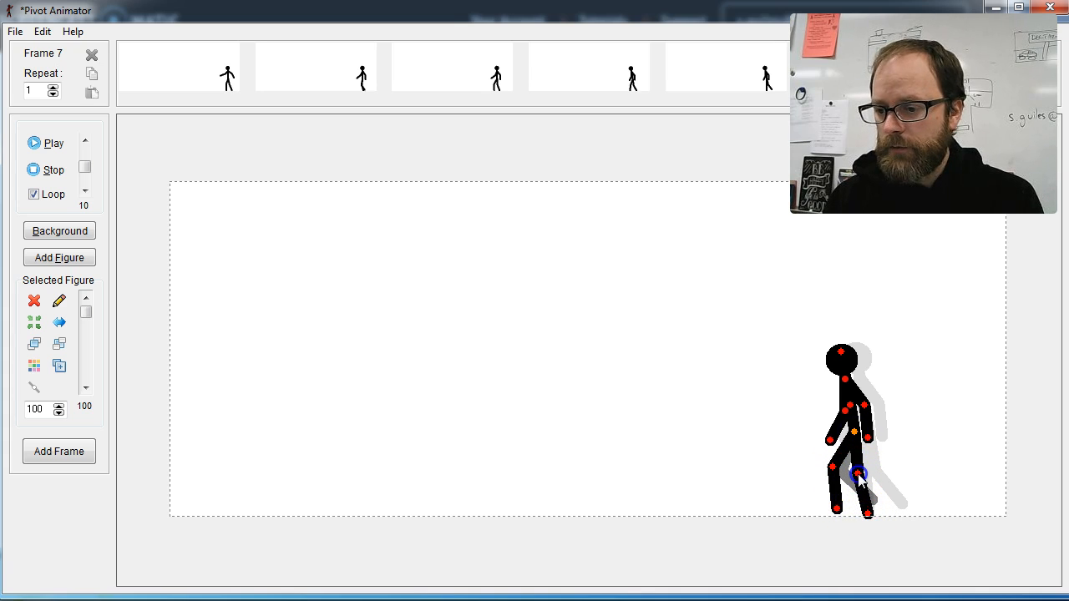
{"action": "left_click_drag", "start_coordinate": [853, 435], "coordinate": [843, 433]}
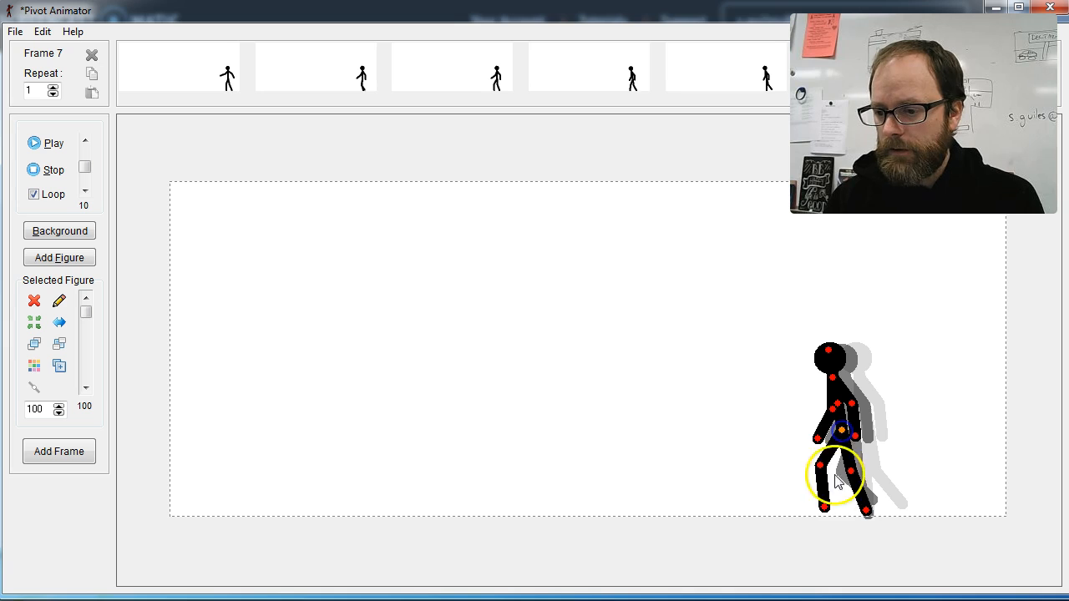
{"action": "left_click_drag", "start_coordinate": [824, 507], "coordinate": [819, 509]}
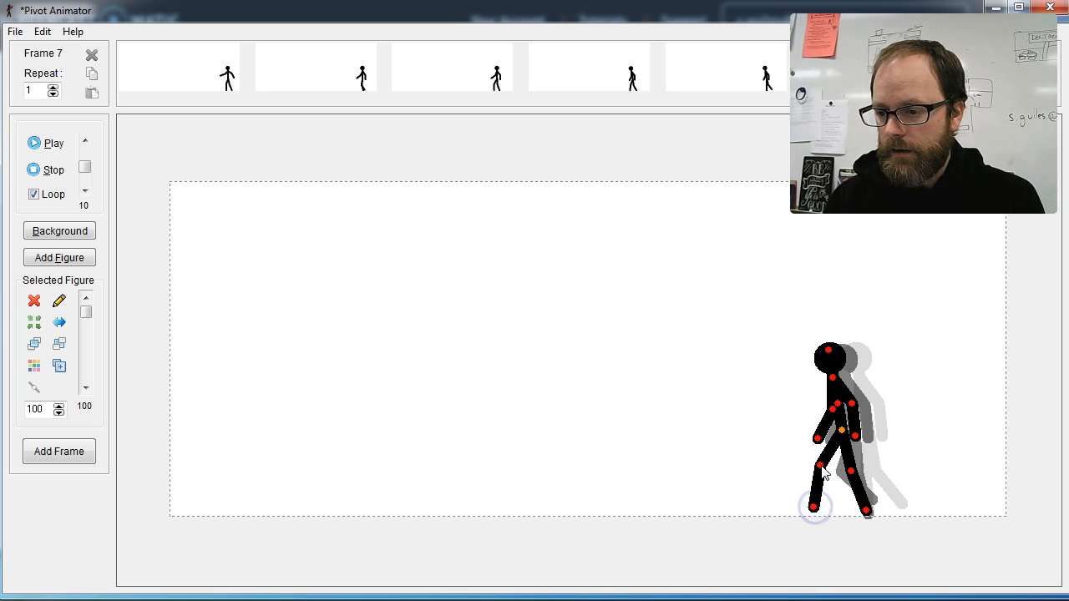
{"action": "key", "text": "Return"}
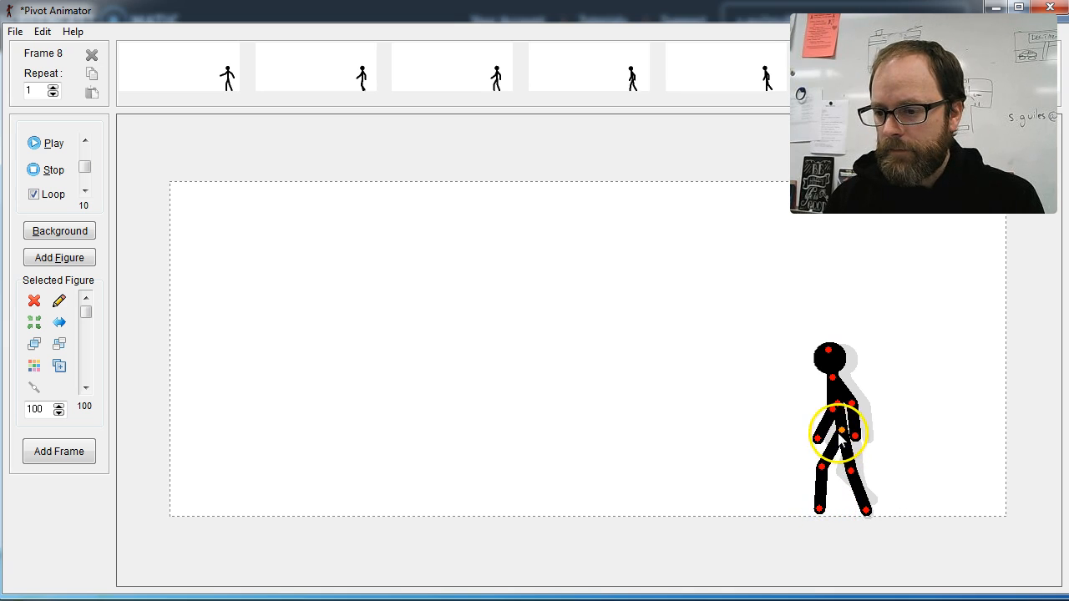
Move the body over the front foot, lift the trailing foot, swing the arms wider apart, and add frame 8.
{"action": "left_click_drag", "start_coordinate": [842, 430], "coordinate": [839, 435]}
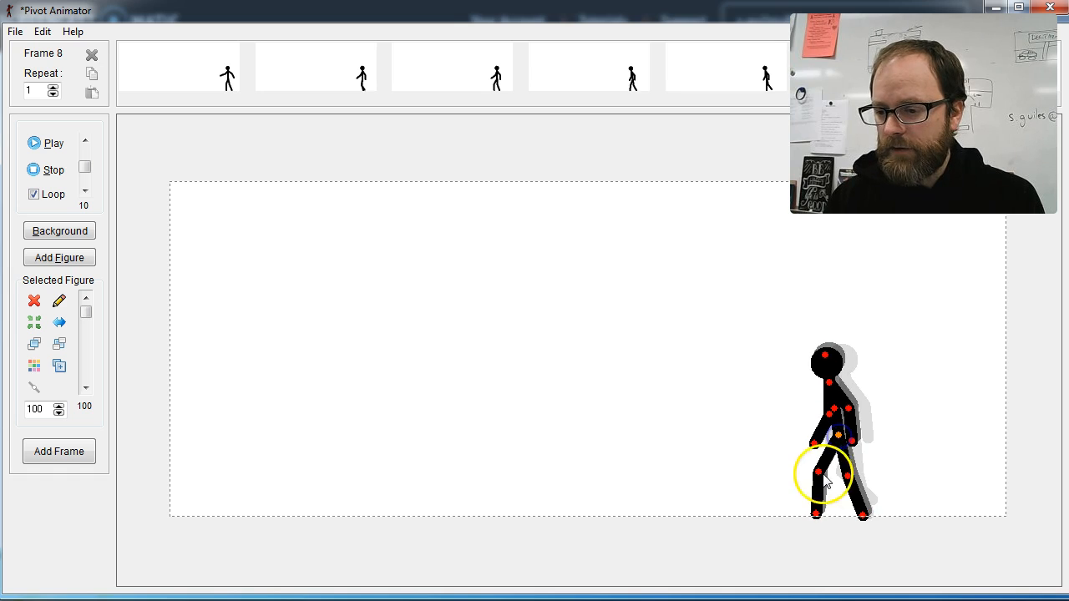
{"action": "mouse_move", "coordinate": [863, 515]}
{"action": "left_mouse_down"}
{"action": "mouse_move", "coordinate": [882, 505]}
{"action": "mouse_move", "coordinate": [871, 508]}
{"action": "left_mouse_up"}
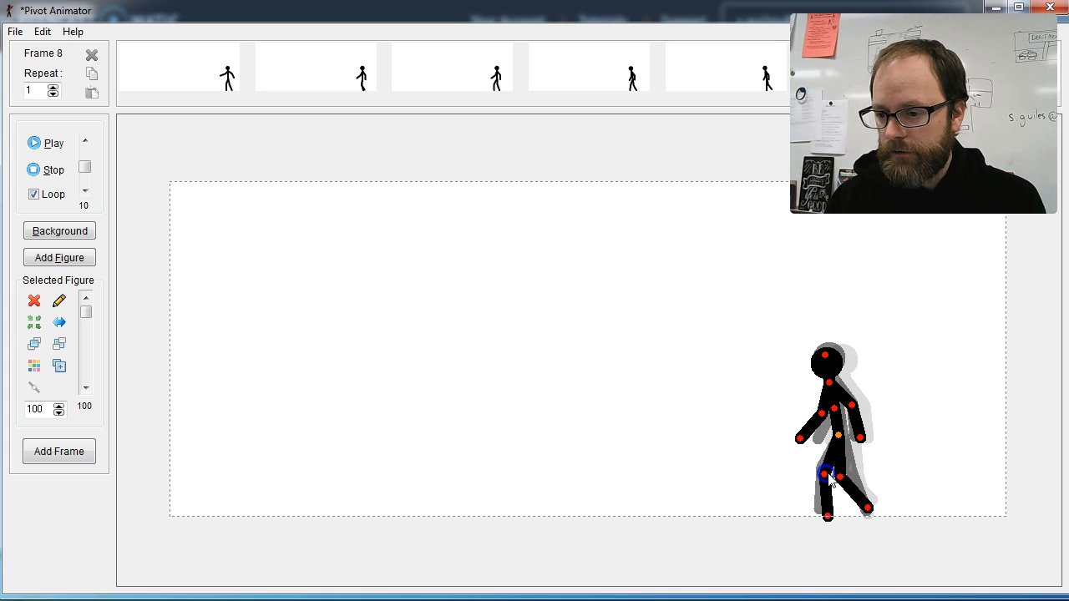
{"action": "left_click_drag", "start_coordinate": [838, 435], "coordinate": [831, 431]}
{"action": "key", "text": "space"}
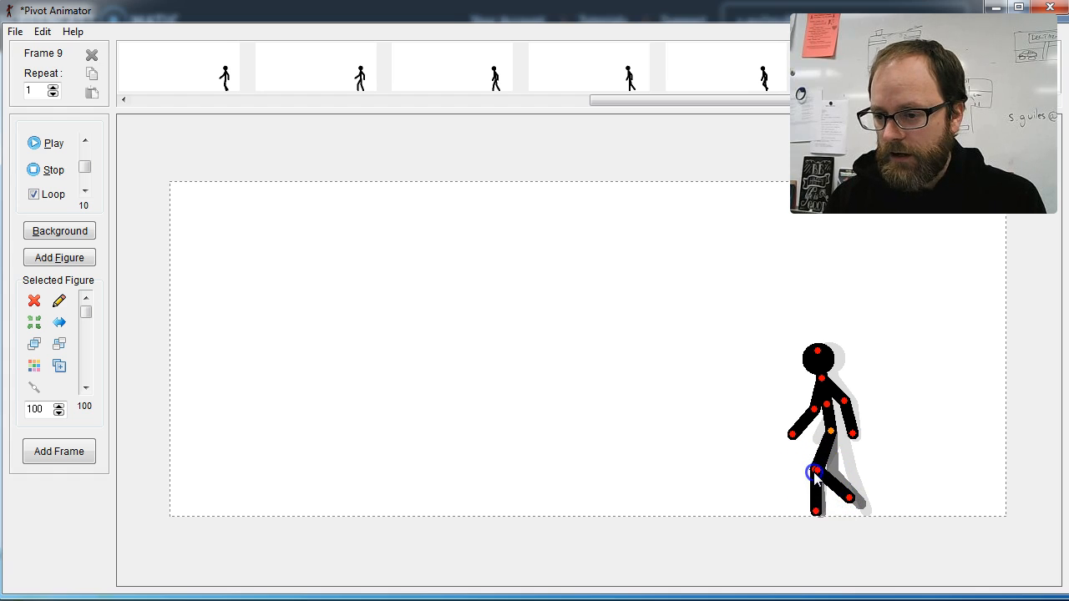
Shift the figure left with the trailing leg bent up to the standing leg, pull both arms inward, and add frame 9.
{"action": "left_click_drag", "start_coordinate": [831, 431], "coordinate": [810, 431]}
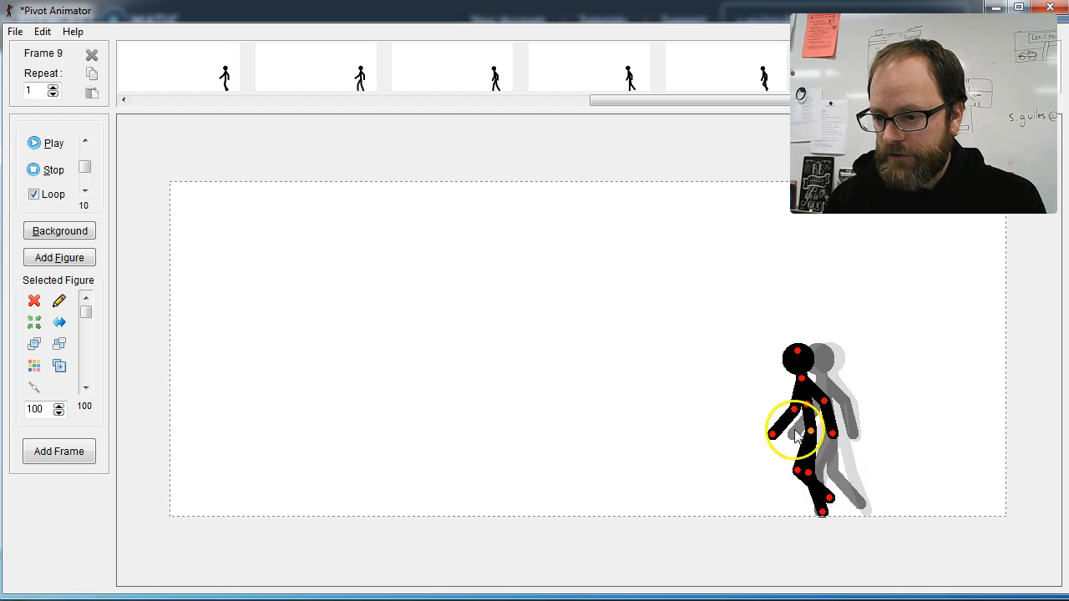
{"action": "left_click_drag", "start_coordinate": [806, 412], "coordinate": [821, 405]}
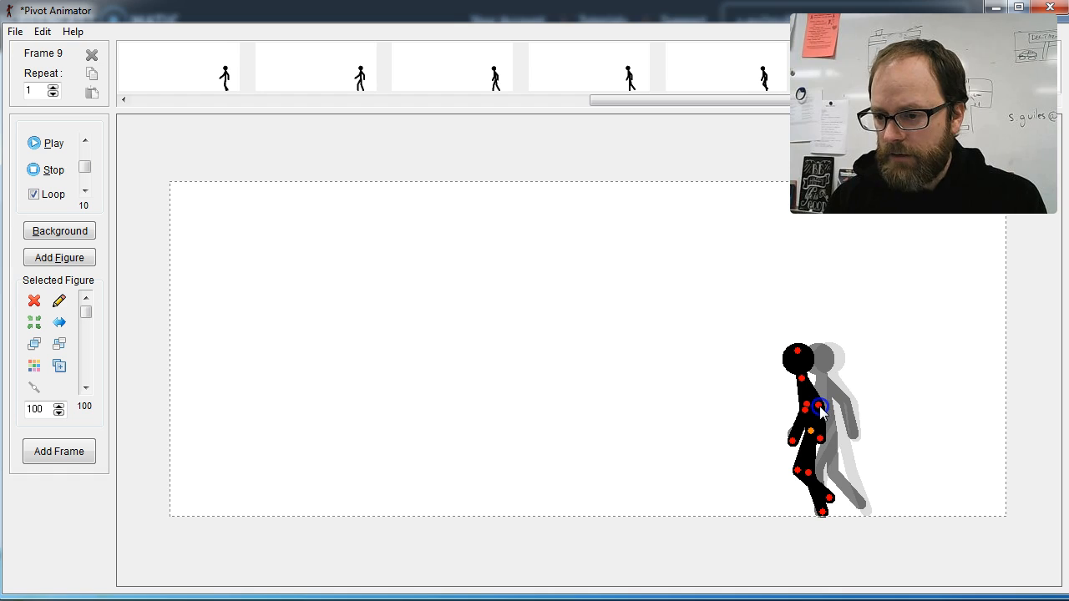
{"action": "key", "text": "Return"}
Plant the swinging leg ahead of the body, shift the figure left, reposition the near arm, and add frame 10.
{"action": "mouse_move", "coordinate": [797, 470]}
{"action": "left_mouse_down"}
{"action": "mouse_move", "coordinate": [804, 506]}
{"action": "mouse_move", "coordinate": [776, 506]}
{"action": "mouse_move", "coordinate": [796, 474]}
{"action": "left_mouse_up"}
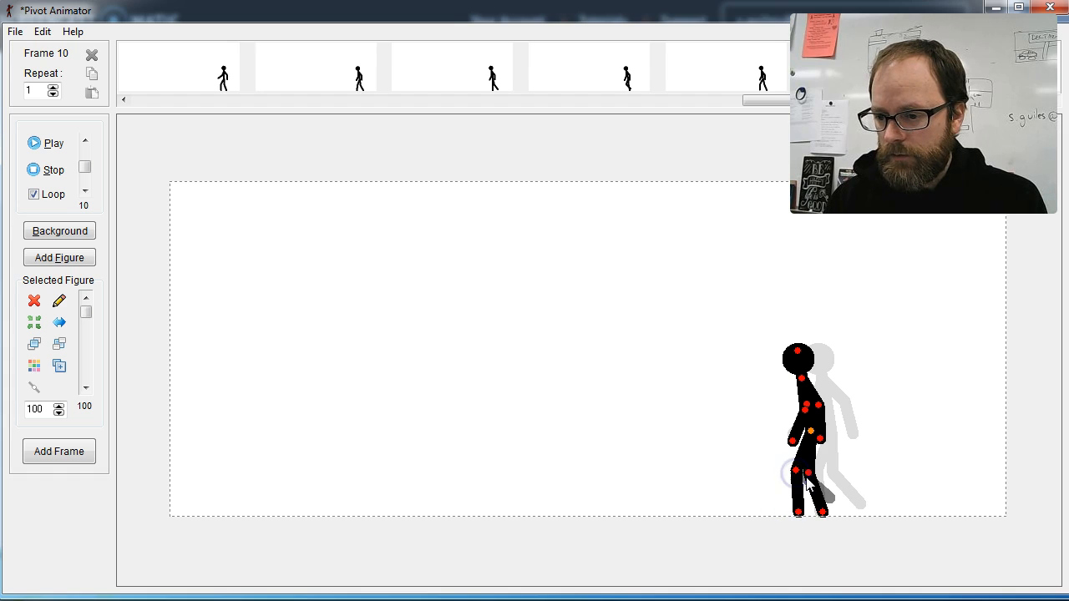
{"action": "left_click_drag", "start_coordinate": [811, 435], "coordinate": [797, 435]}
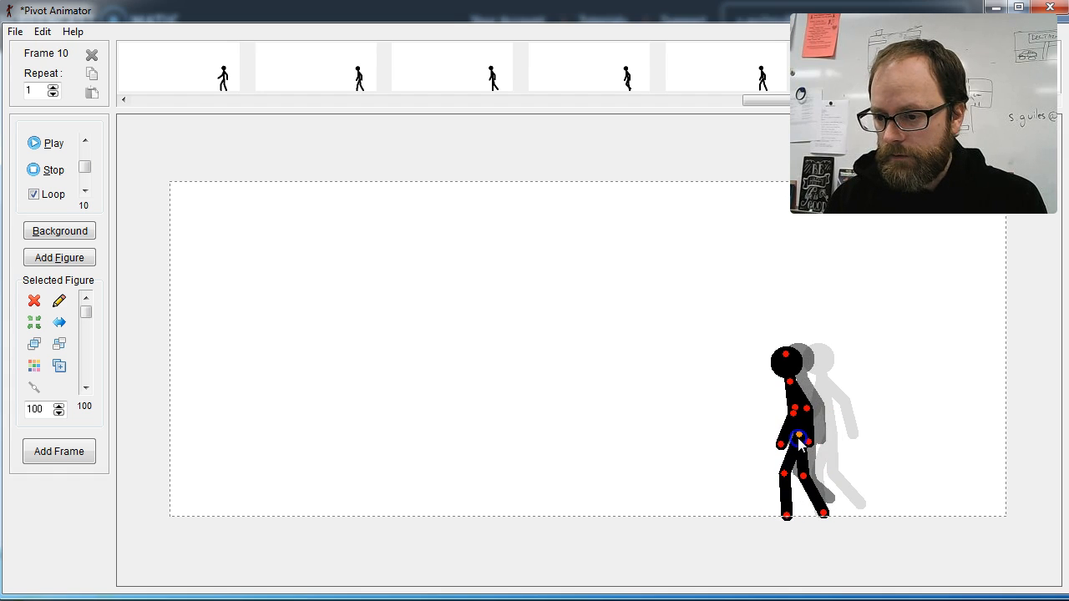
{"action": "left_click_drag", "start_coordinate": [785, 478], "coordinate": [780, 476]}
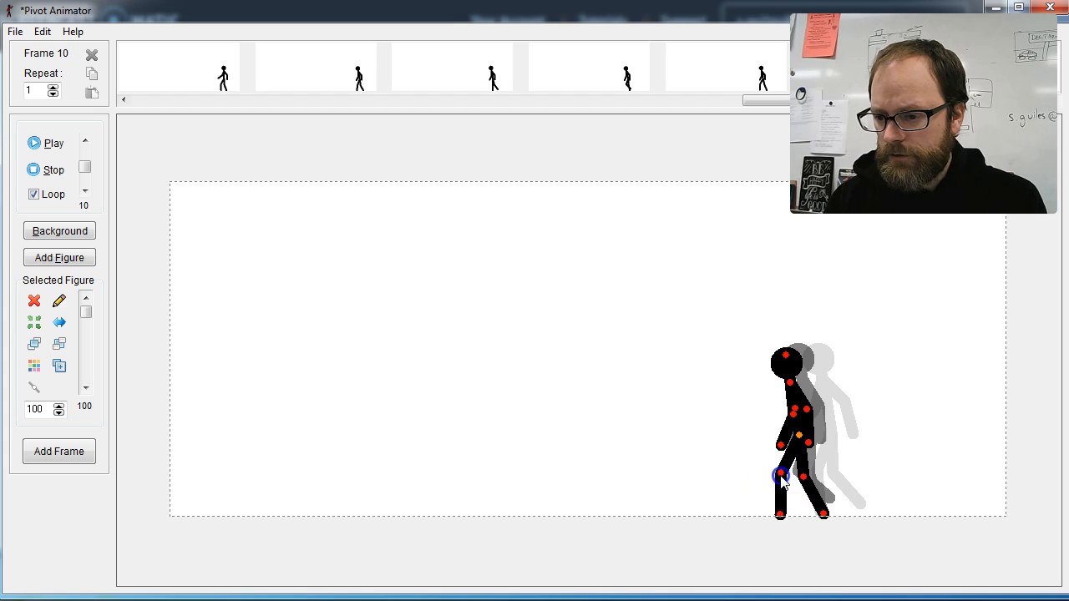
{"action": "mouse_move", "coordinate": [793, 413]}
{"action": "left_mouse_down"}
{"action": "mouse_move", "coordinate": [789, 422]}
{"action": "mouse_move", "coordinate": [814, 411]}
{"action": "left_mouse_up"}
{"action": "key", "text": "space"}
Play back the walk animation, stop it, and replay it to check the motion.
{"action": "left_click", "coordinate": [80, 270]}
{"action": "left_click", "coordinate": [34, 143]}
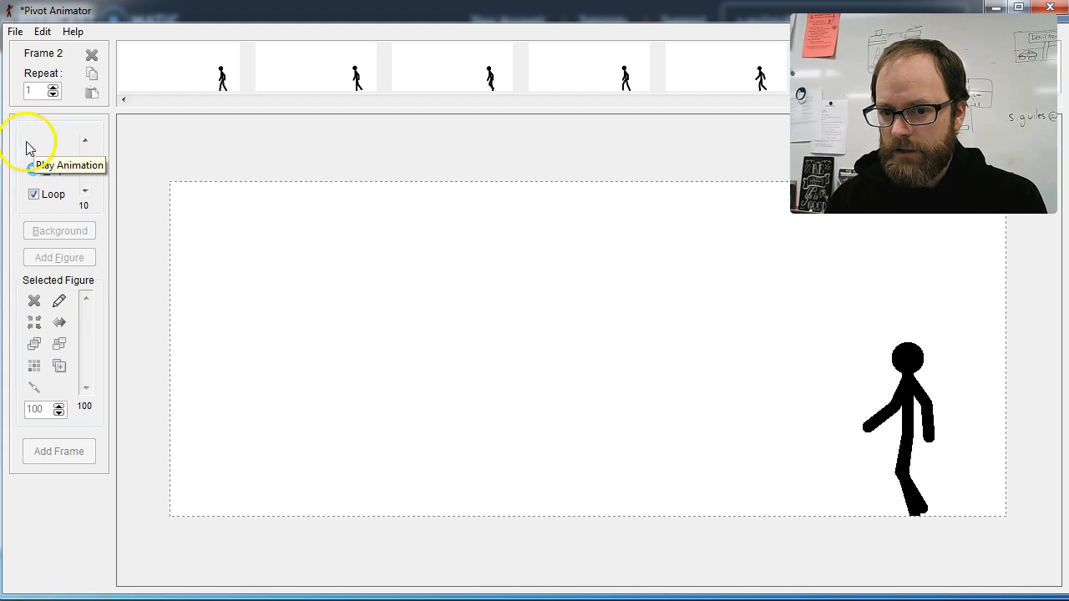
{"action": "left_click", "coordinate": [34, 169]}
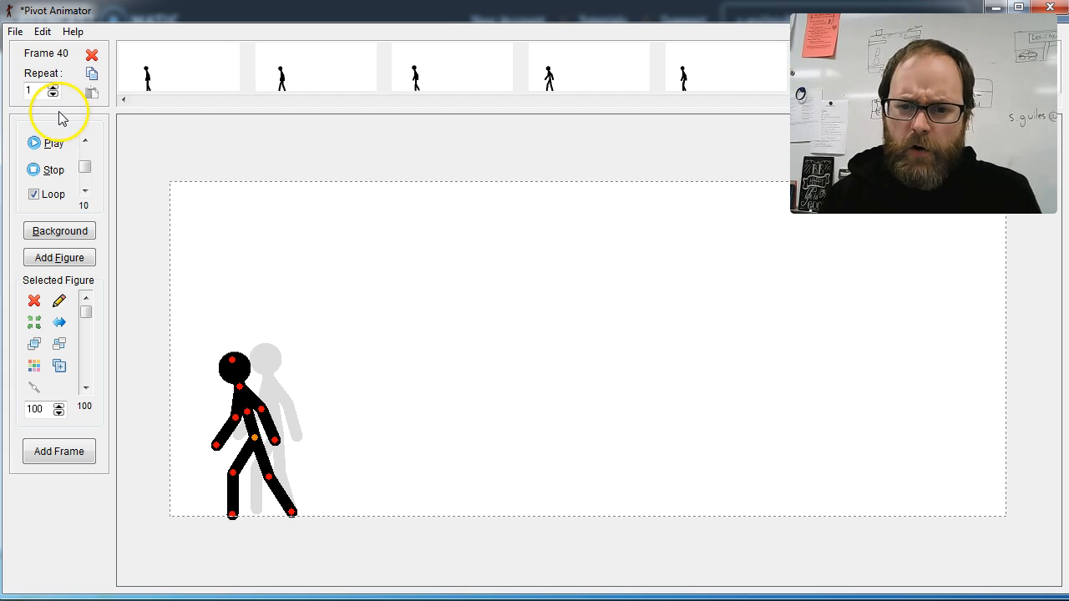
{"action": "left_click", "coordinate": [32, 144]}
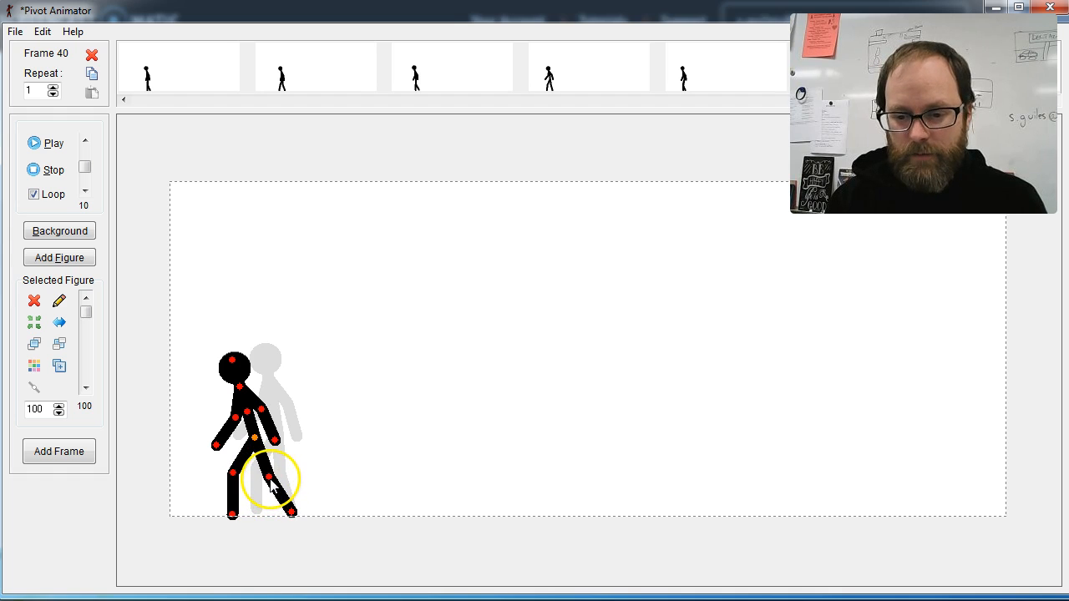
Step back and forth through the recent frames around frame 40 to examine the walking poses.
{"action": "mouse_move", "coordinate": [269, 479]}
{"action": "left_mouse_down"}
{"action": "mouse_move", "coordinate": [228, 464]}
{"action": "mouse_move", "coordinate": [215, 428]}
{"action": "mouse_move", "coordinate": [274, 473]}
{"action": "left_mouse_up"}
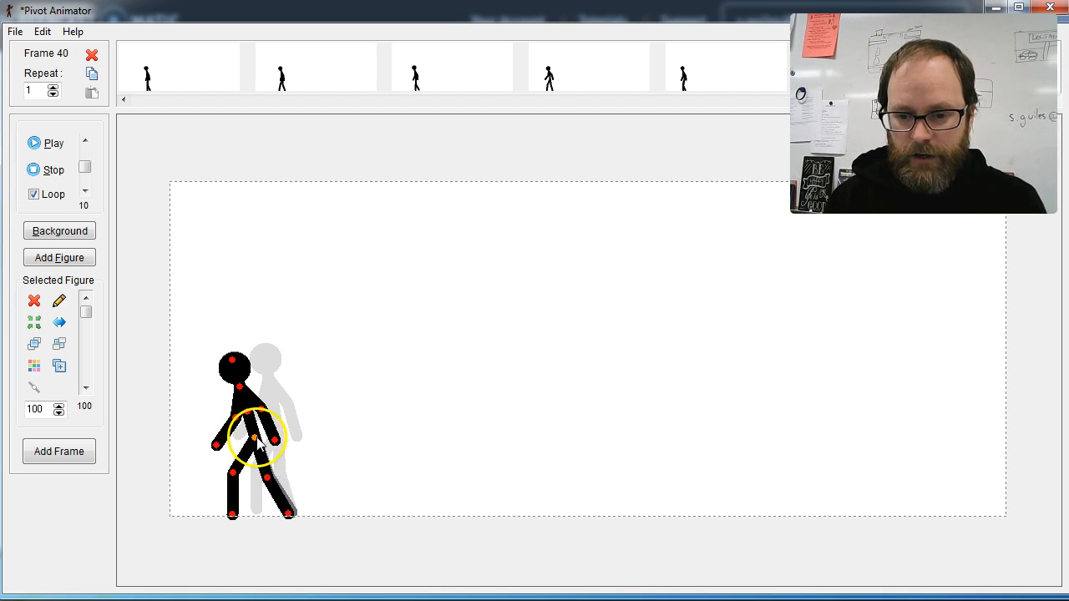
{"action": "key", "text": "Left"}
{"action": "key", "text": "Left"}
{"action": "key", "text": "Left"}
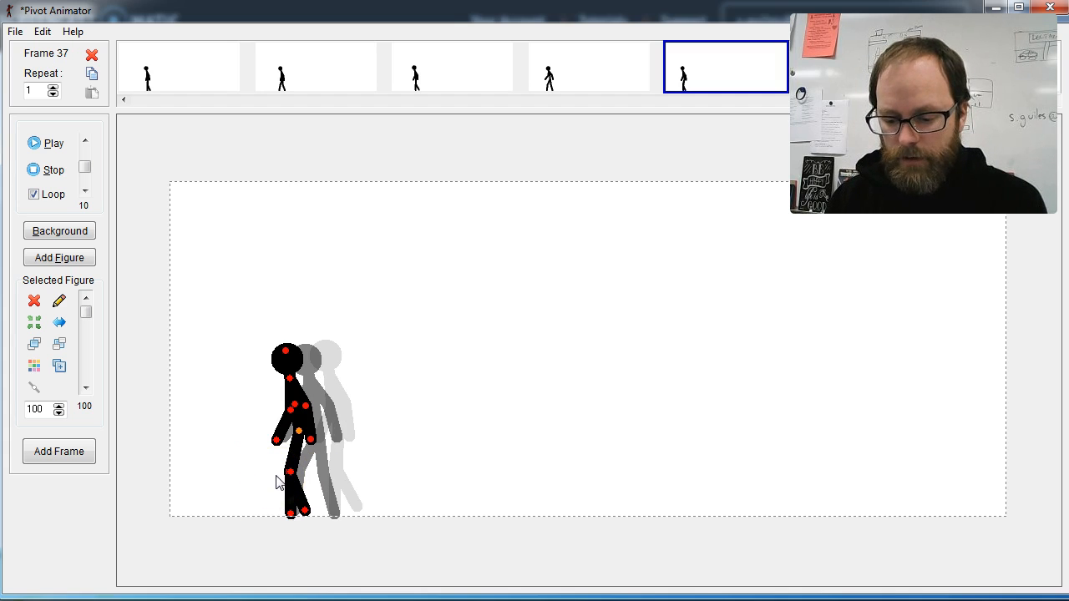
{"action": "key", "text": "Right"}
{"action": "key", "text": "Left"}
{"action": "key", "text": "Left"}
{"action": "key", "text": "Left"}
{"action": "key", "text": "Left"}
{"action": "key", "text": "Left"}
{"action": "key", "text": "Right"}
{"action": "key", "text": "Right"}
{"action": "key", "text": "Right"}
{"action": "key", "text": "Right"}
{"action": "key", "text": "Right"}
{"action": "key", "text": "Right"}
{"action": "key", "text": "Right"}
{"action": "key", "text": "Left"}
{"action": "key", "text": "Left"}
{"action": "key", "text": "Right"}
{"action": "key", "text": "Right"}
Pull the trailing leg in with its knee bent, bring the torso upright, and add frame 41.
{"action": "left_click_drag", "start_coordinate": [267, 475], "coordinate": [243, 486]}
{"action": "key", "text": "Right"}
{"action": "left_click_drag", "start_coordinate": [248, 415], "coordinate": [260, 420]}
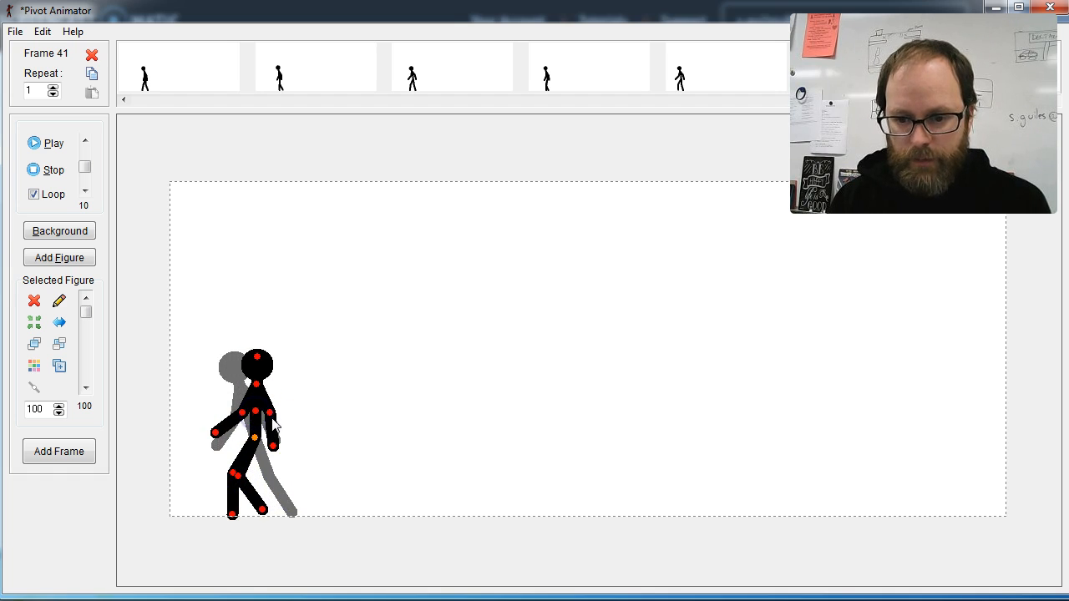
{"action": "key", "text": "Return"}
Kick one leg up in front, lean the torso backward with both arms reaching forward, and add frame 42.
{"action": "left_click_drag", "start_coordinate": [240, 484], "coordinate": [193, 474]}
{"action": "left_click_drag", "start_coordinate": [255, 437], "coordinate": [242, 430]}
{"action": "left_click_drag", "start_coordinate": [221, 466], "coordinate": [231, 488]}
{"action": "left_click_drag", "start_coordinate": [240, 430], "coordinate": [161, 447]}
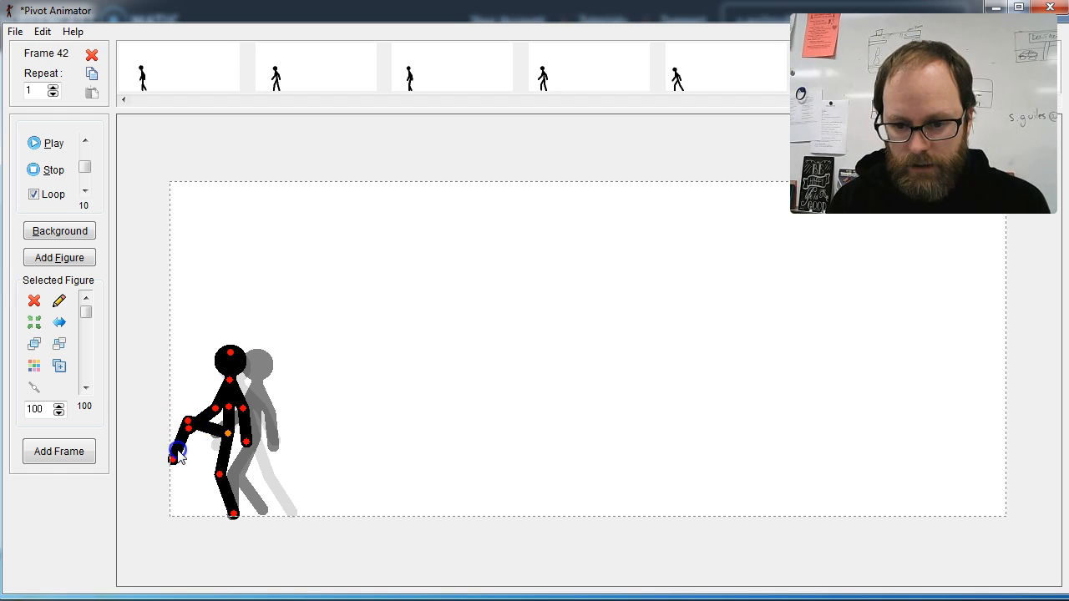
{"action": "left_click_drag", "start_coordinate": [233, 416], "coordinate": [262, 391]}
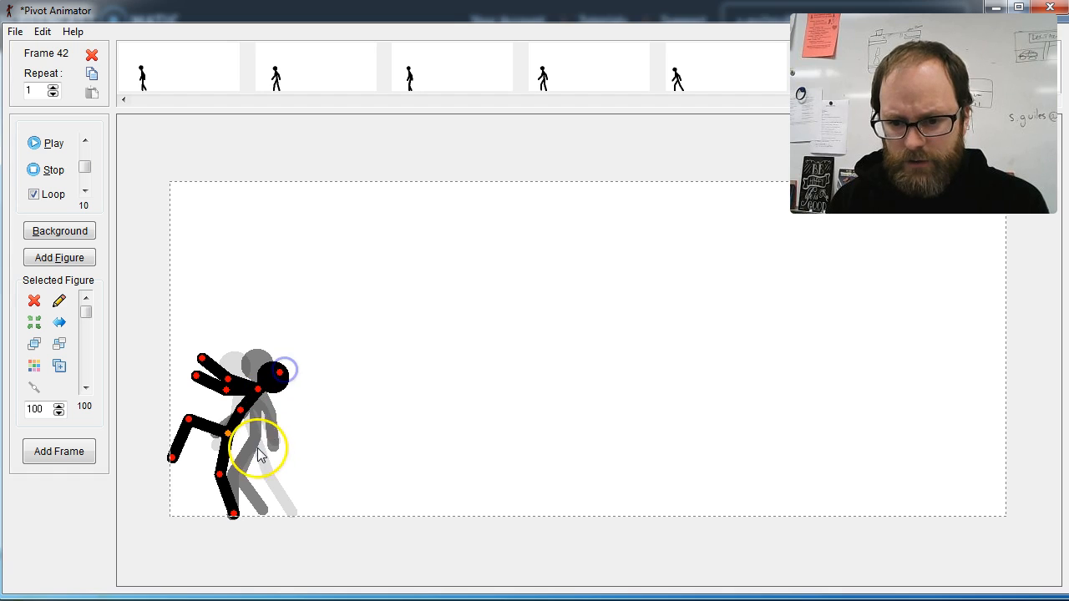
{"action": "key", "text": "space"}
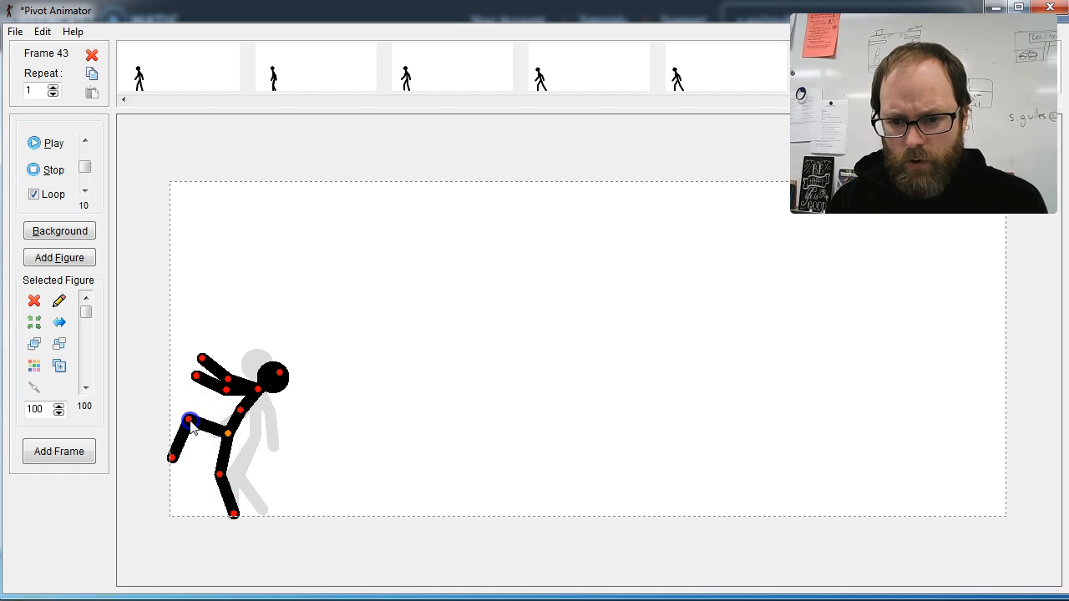
Lift the figure off the ground with both legs forward, throw the arms up beside the head, and add frame 43.
{"action": "left_click_drag", "start_coordinate": [185, 475], "coordinate": [170, 470]}
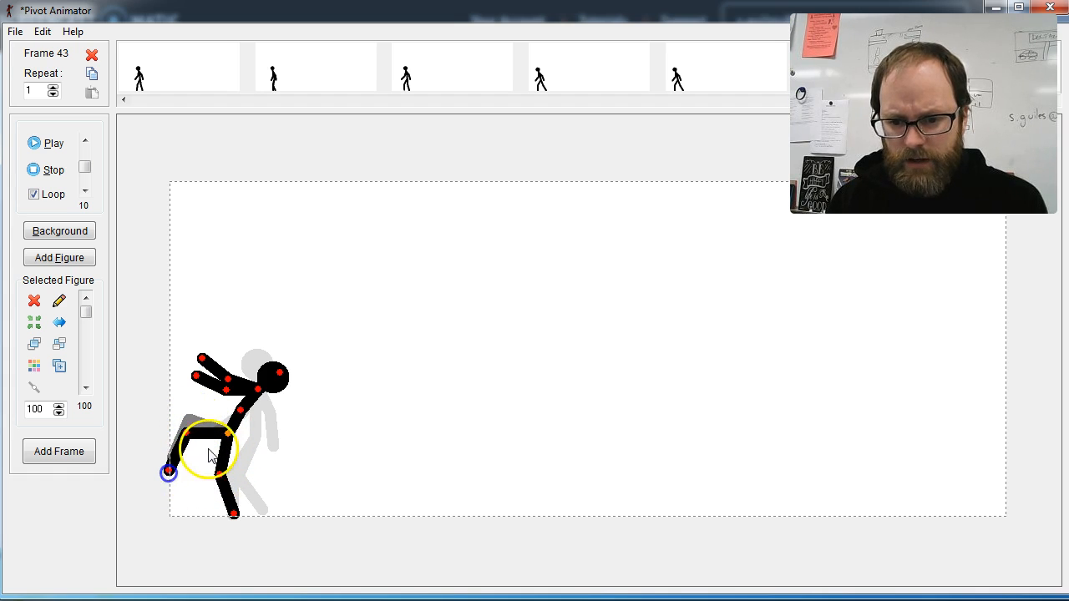
{"action": "mouse_move", "coordinate": [227, 434]}
{"action": "left_mouse_down"}
{"action": "mouse_move", "coordinate": [250, 380]}
{"action": "mouse_move", "coordinate": [235, 418]}
{"action": "left_mouse_up"}
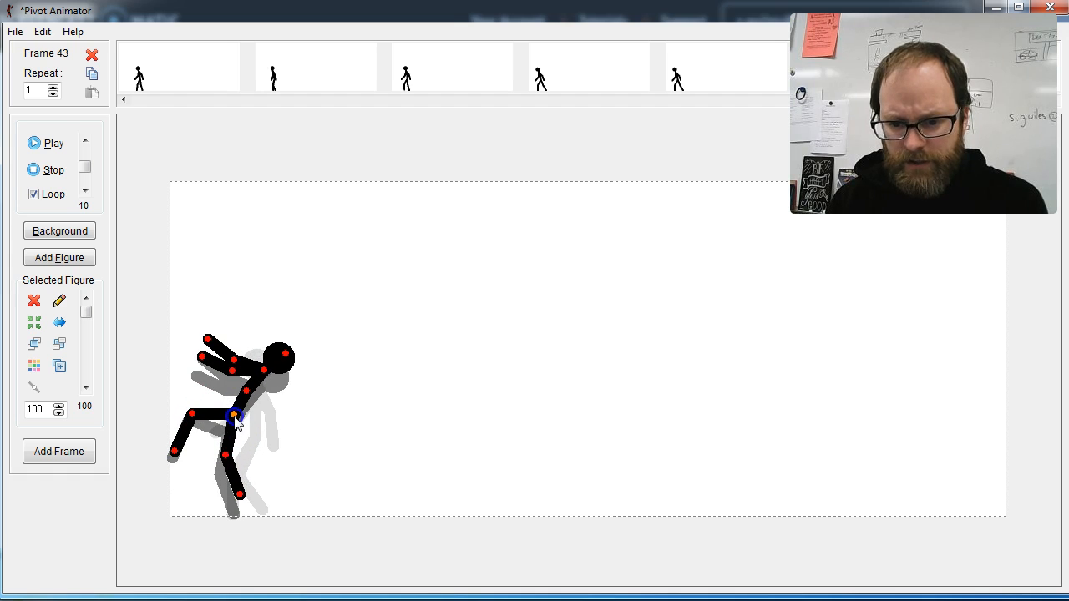
{"action": "left_click_drag", "start_coordinate": [226, 456], "coordinate": [209, 447]}
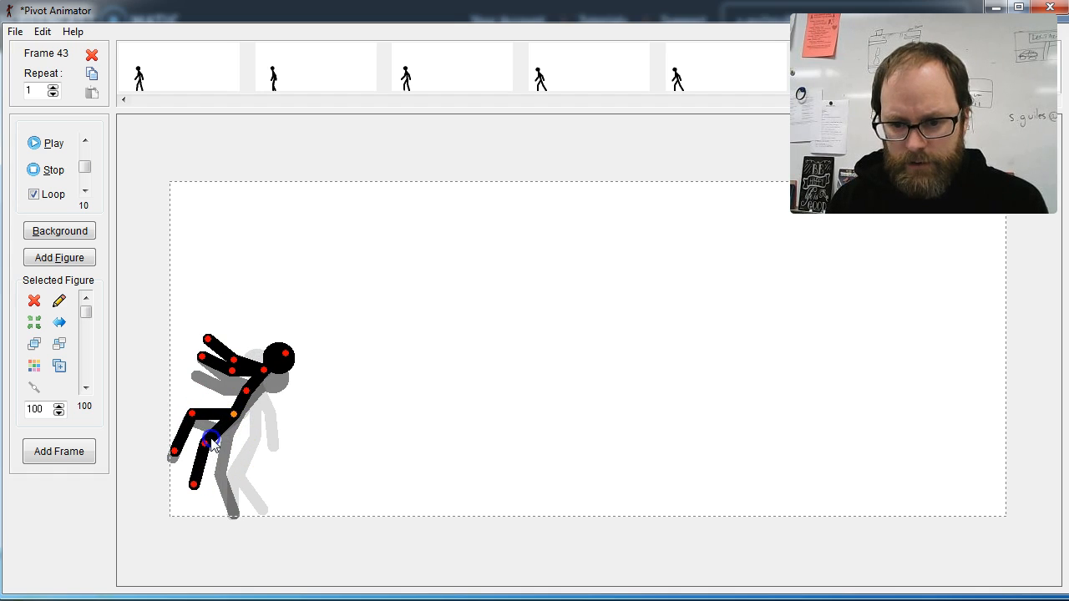
{"action": "left_click_drag", "start_coordinate": [195, 485], "coordinate": [198, 431]}
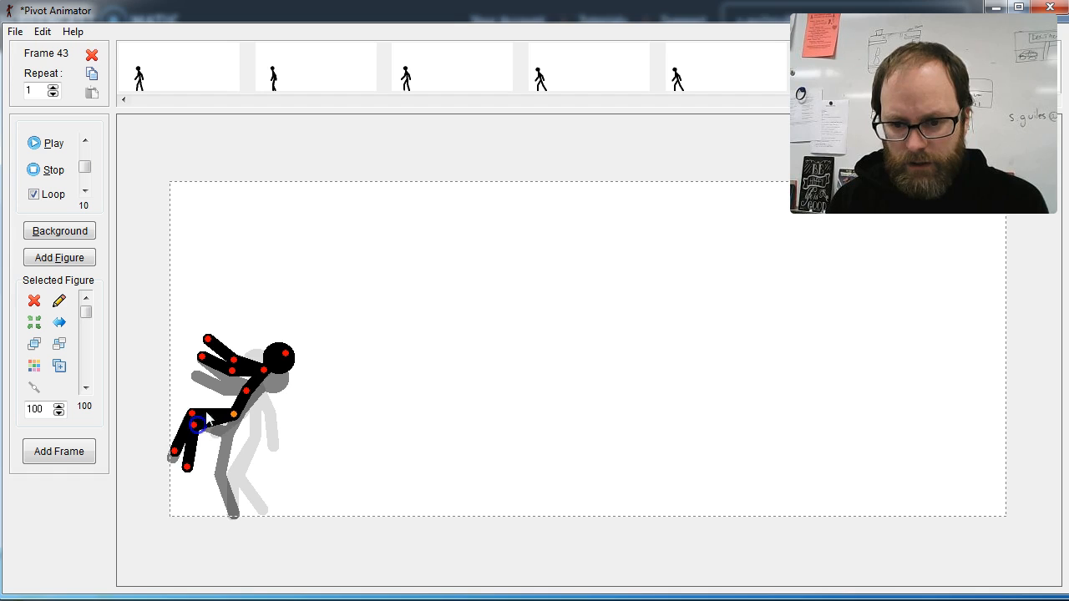
{"action": "left_click_drag", "start_coordinate": [233, 370], "coordinate": [271, 350]}
{"action": "left_click_drag", "start_coordinate": [247, 392], "coordinate": [251, 396]}
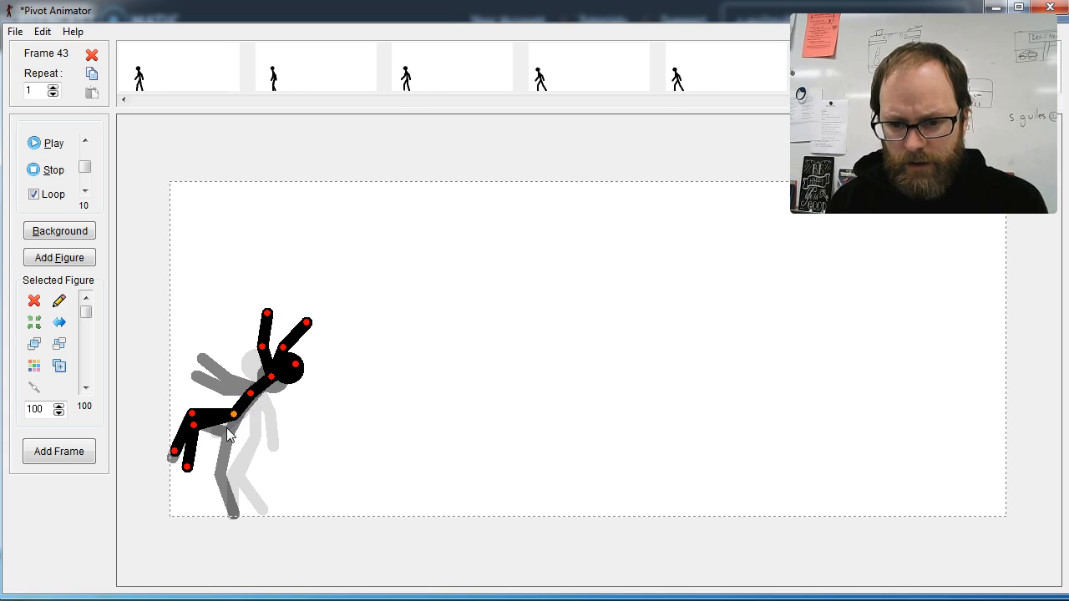
{"action": "key", "text": "space"}
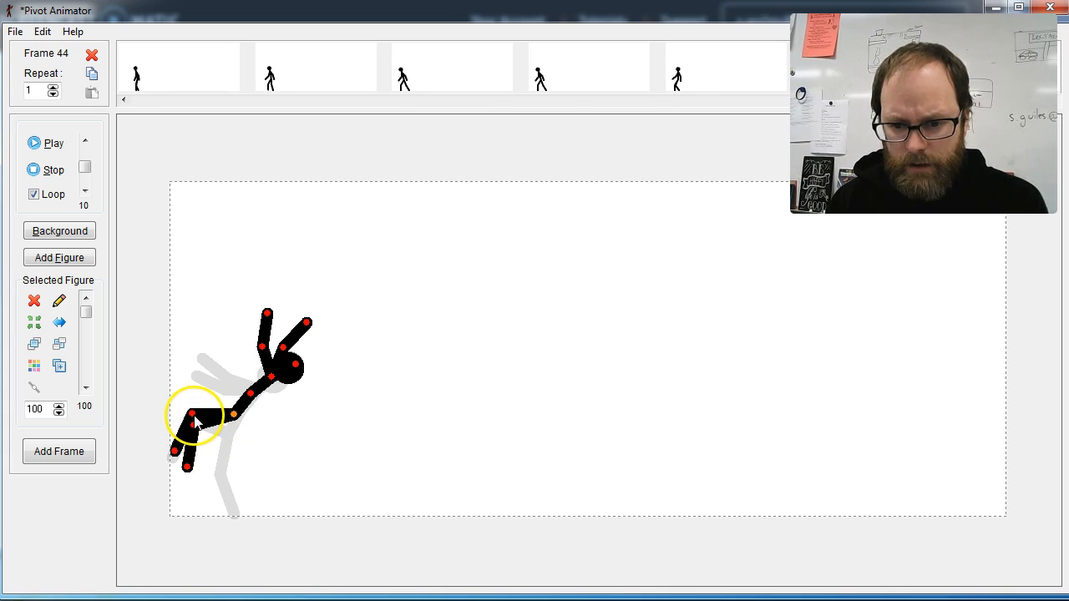
Return to frame 43, raise one knee toward the body, and point both lower legs downward.
{"action": "key", "text": "Left"}
{"action": "key", "text": "Left"}
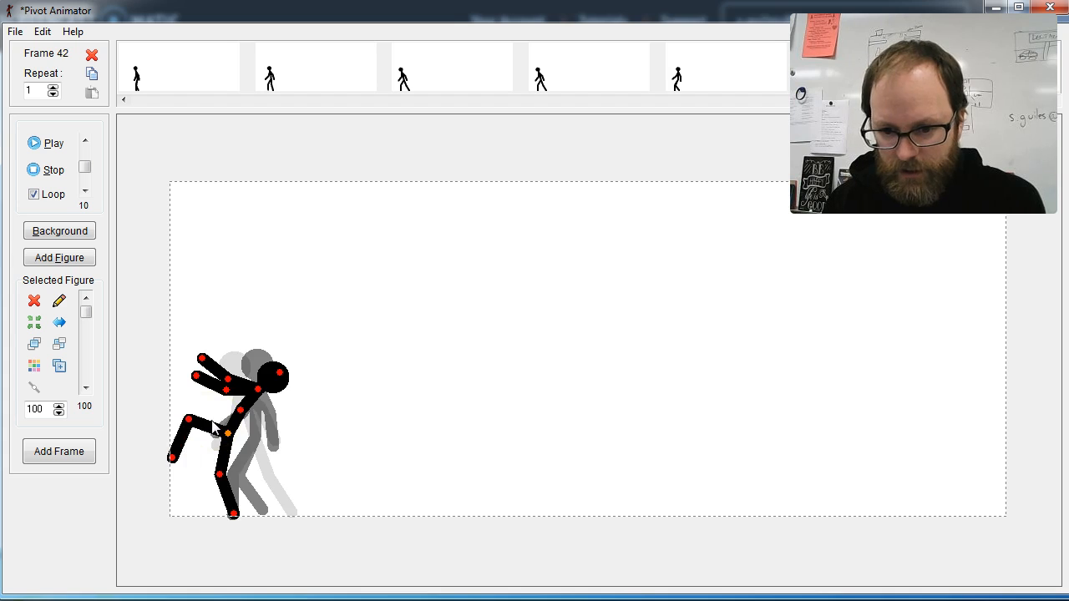
{"action": "key", "text": "Right"}
{"action": "mouse_move", "coordinate": [194, 427]}
{"action": "left_mouse_down"}
{"action": "mouse_move", "coordinate": [193, 375]}
{"action": "mouse_move", "coordinate": [178, 410]}
{"action": "mouse_move", "coordinate": [195, 420]}
{"action": "left_mouse_up"}
{"action": "left_click_drag", "start_coordinate": [204, 384], "coordinate": [193, 429]}
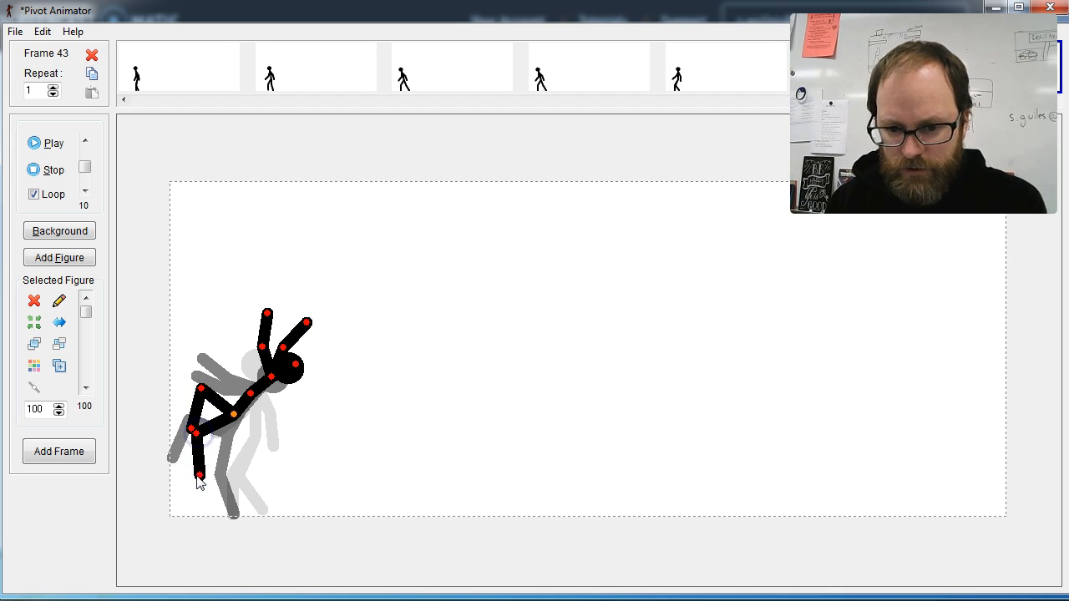
Move the figure up and left in frame 43, stretch both arms back past the head, and advance to frame 44.
{"action": "left_click_drag", "start_coordinate": [234, 417], "coordinate": [254, 374]}
{"action": "left_click", "coordinate": [263, 361]}
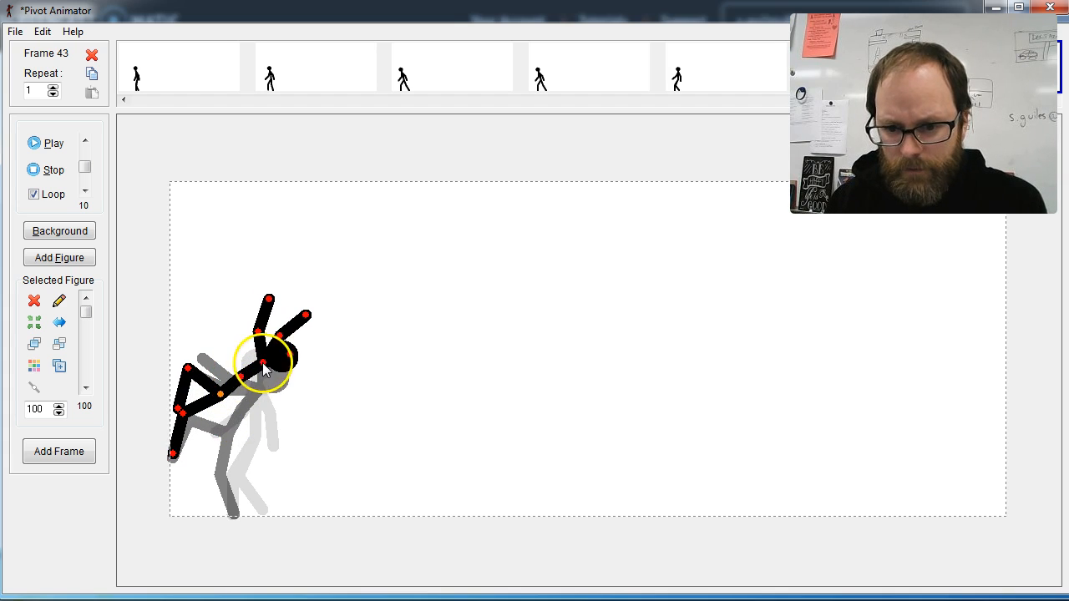
{"action": "left_click_drag", "start_coordinate": [259, 334], "coordinate": [270, 328]}
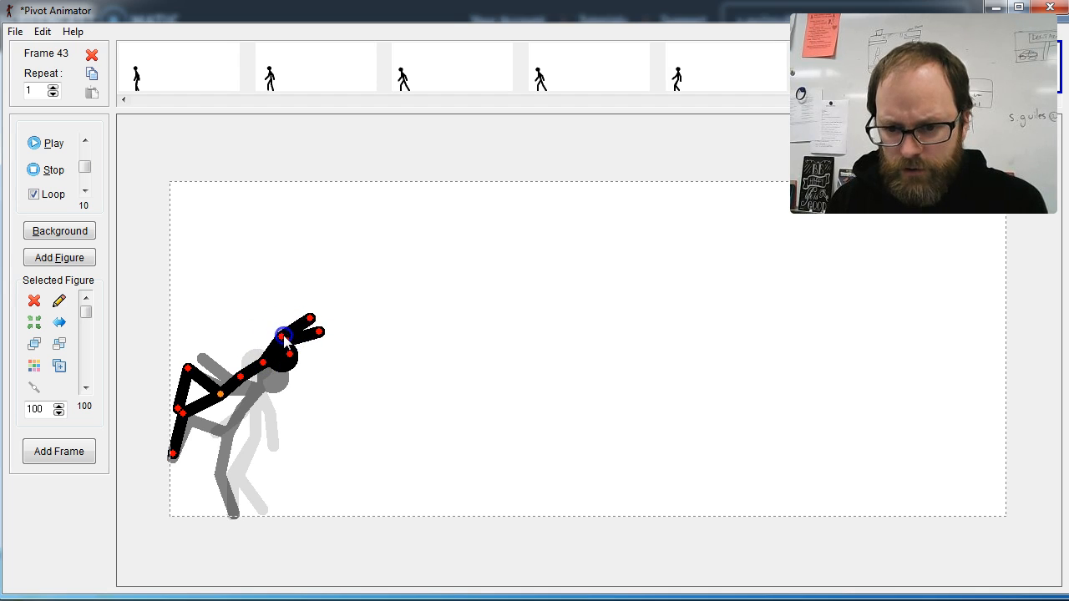
{"action": "left_click", "coordinate": [179, 410]}
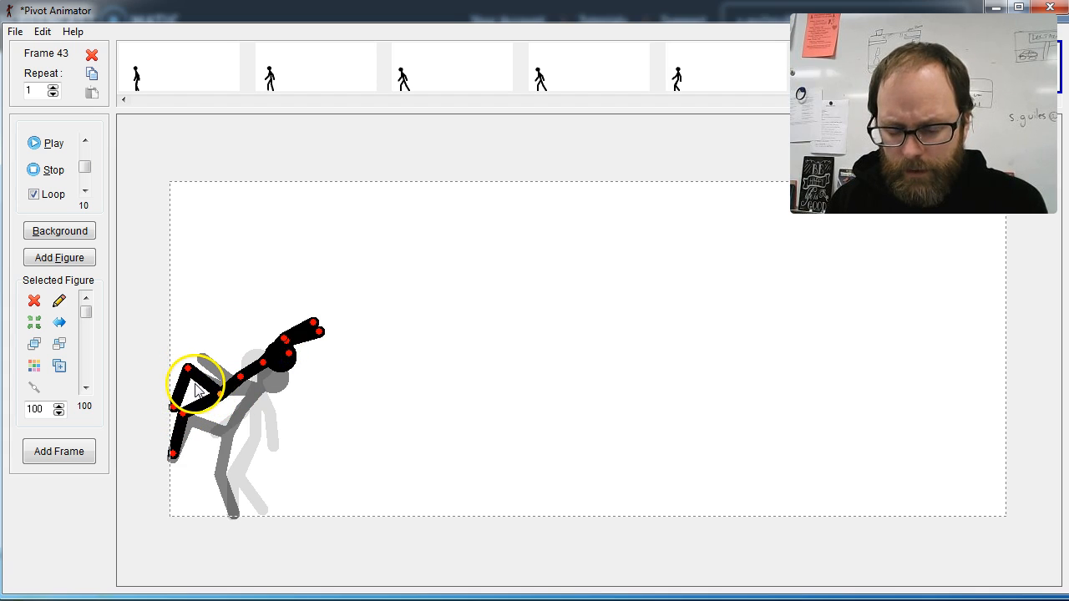
{"action": "key", "text": "ctrl+f"}
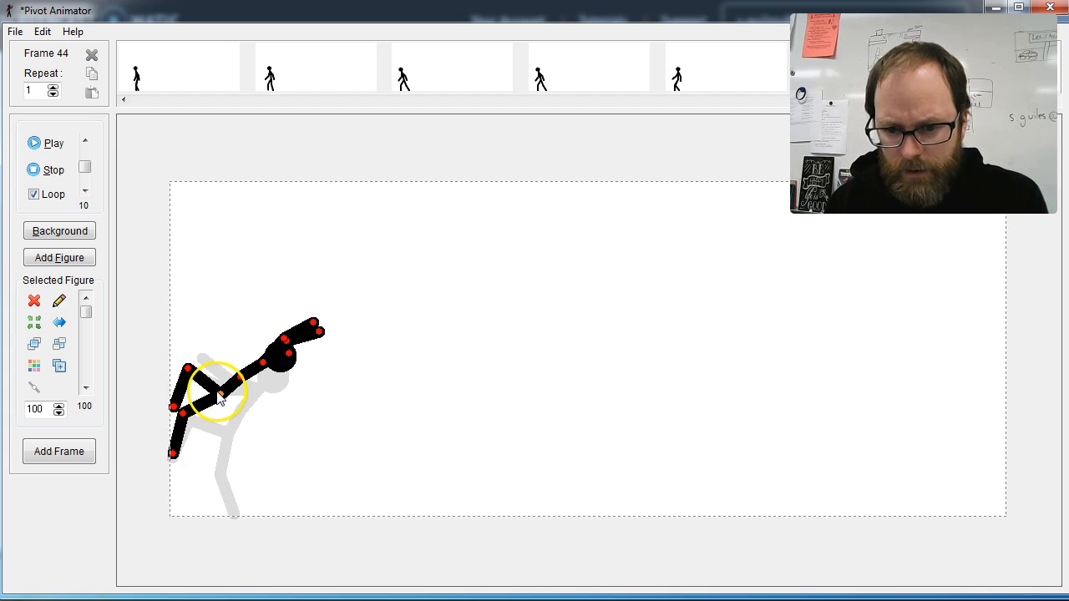
Shift the figure up and right, extend the lower legs out toward the canvas edge, and add frame 44.
{"action": "left_click_drag", "start_coordinate": [223, 400], "coordinate": [243, 379]}
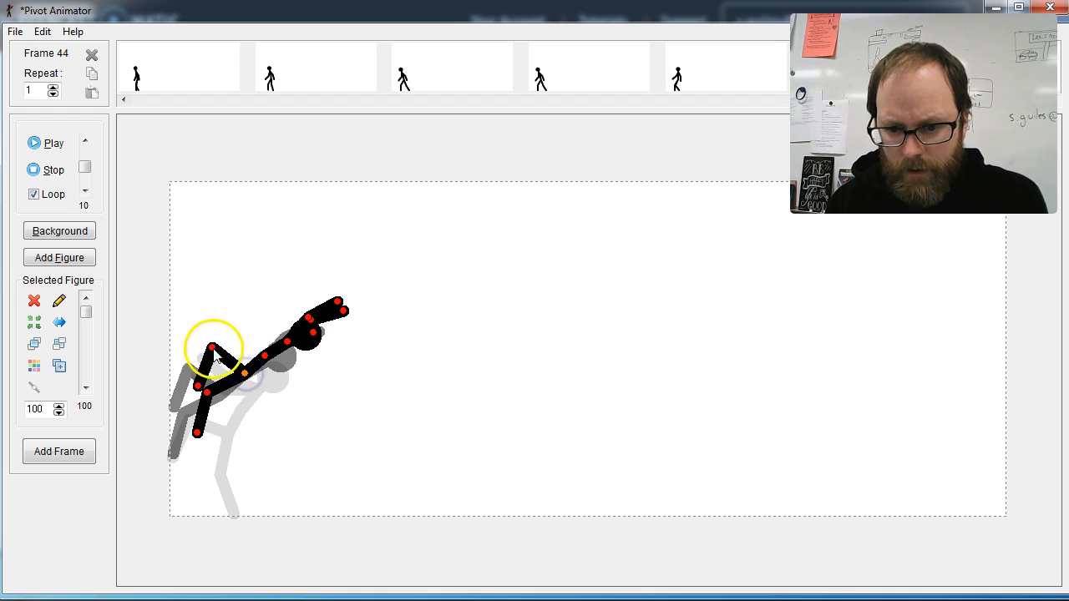
{"action": "left_click_drag", "start_coordinate": [208, 357], "coordinate": [215, 364]}
{"action": "left_click_drag", "start_coordinate": [200, 432], "coordinate": [198, 433]}
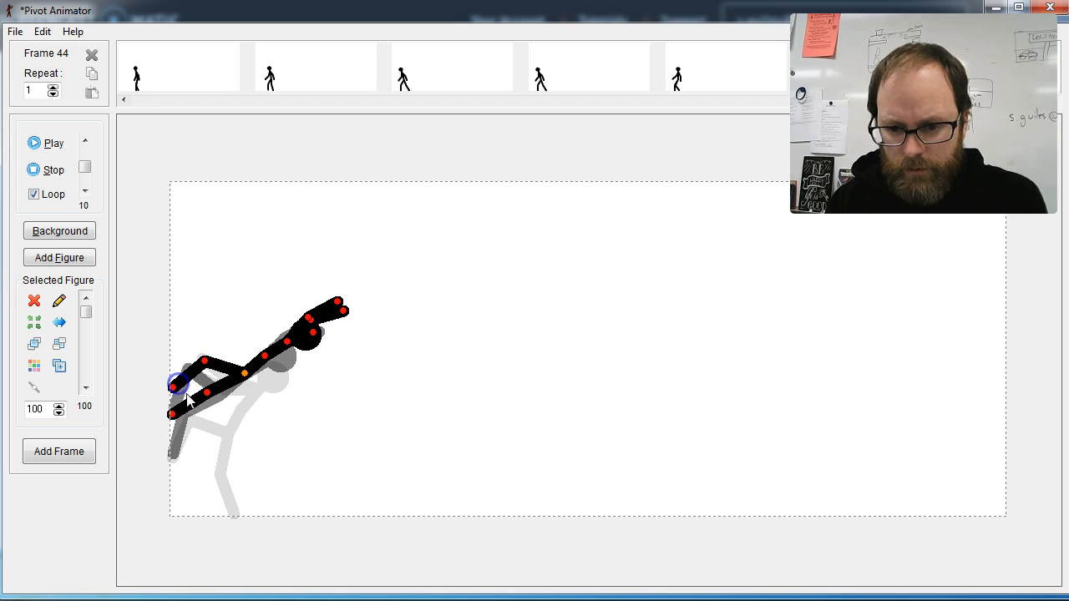
{"action": "key", "text": "Return"}
Move the figure right in frame 45, straighten both legs together, and tilt the torso and arms nearly level.
{"action": "left_click_drag", "start_coordinate": [242, 374], "coordinate": [261, 364]}
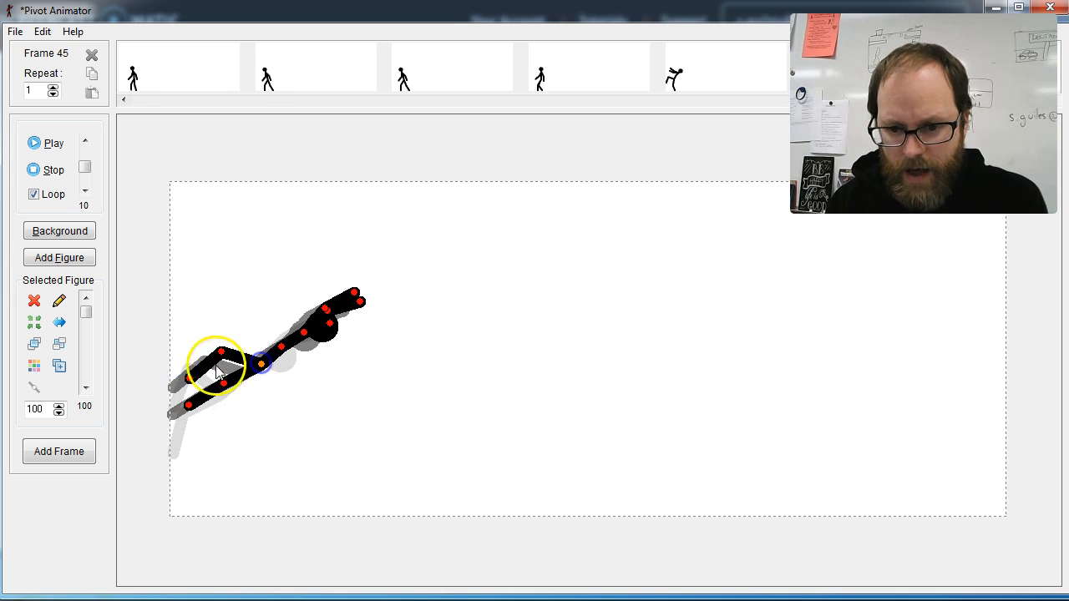
{"action": "left_click_drag", "start_coordinate": [189, 345], "coordinate": [219, 379]}
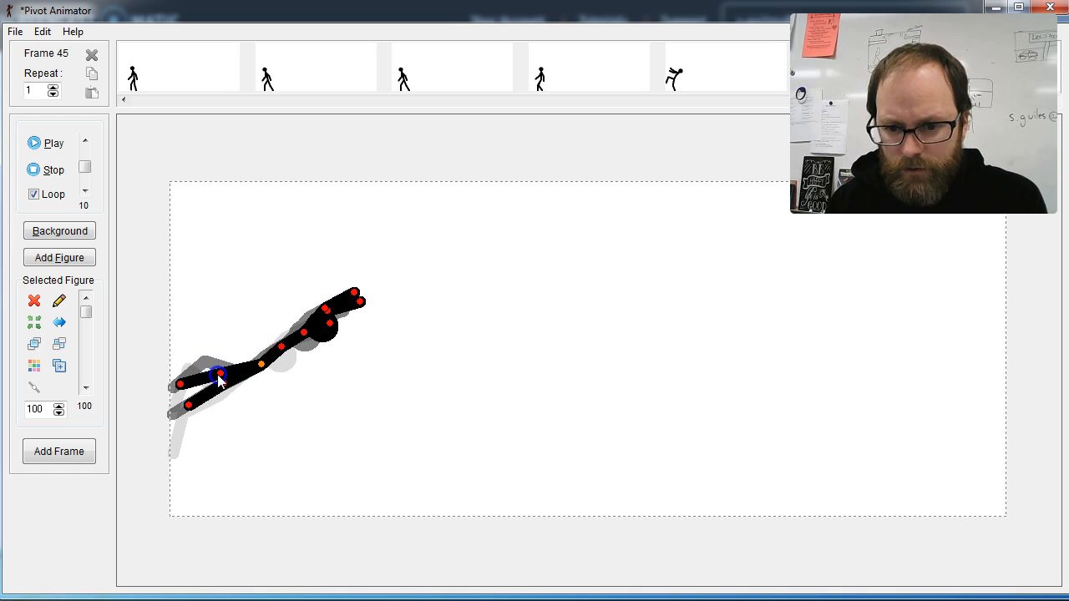
{"action": "mouse_move", "coordinate": [280, 348]}
{"action": "left_mouse_down"}
{"action": "mouse_move", "coordinate": [288, 354]}
{"action": "mouse_move", "coordinate": [268, 363]}
{"action": "mouse_move", "coordinate": [285, 356]}
{"action": "left_mouse_up"}
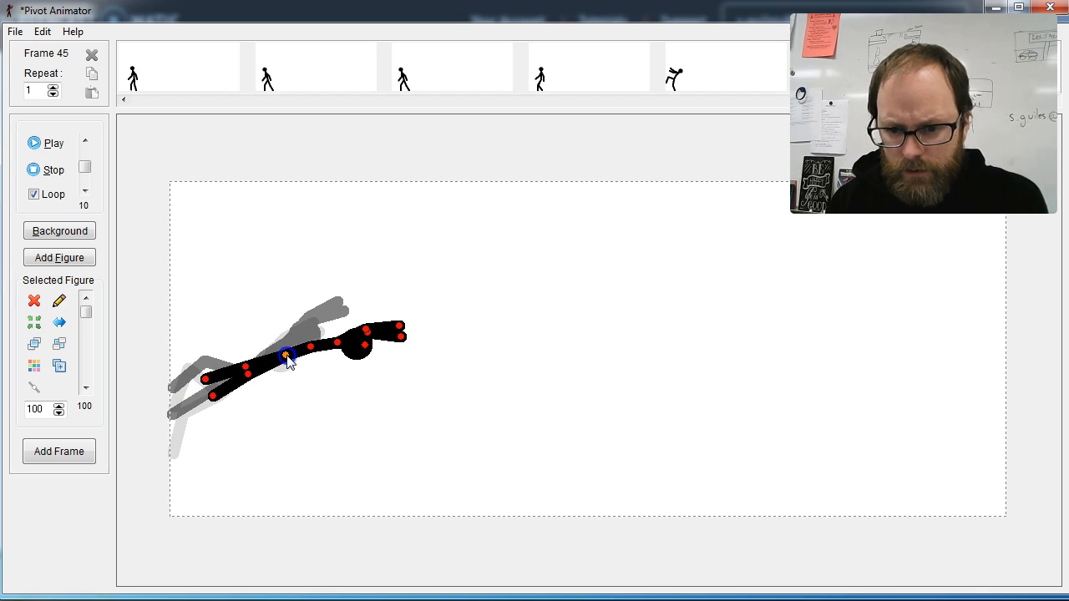
Go back to frame 32, play the animation from there through the backward fall, and stop playback.
{"action": "key", "text": "Left"}
{"action": "key", "text": "Left"}
{"action": "key", "text": "Left"}
{"action": "key", "text": "Left"}
{"action": "key", "text": "Left"}
{"action": "key", "text": "Left"}
{"action": "key", "text": "Left"}
{"action": "key", "text": "Left"}
{"action": "key", "text": "Left"}
{"action": "key", "text": "Left"}
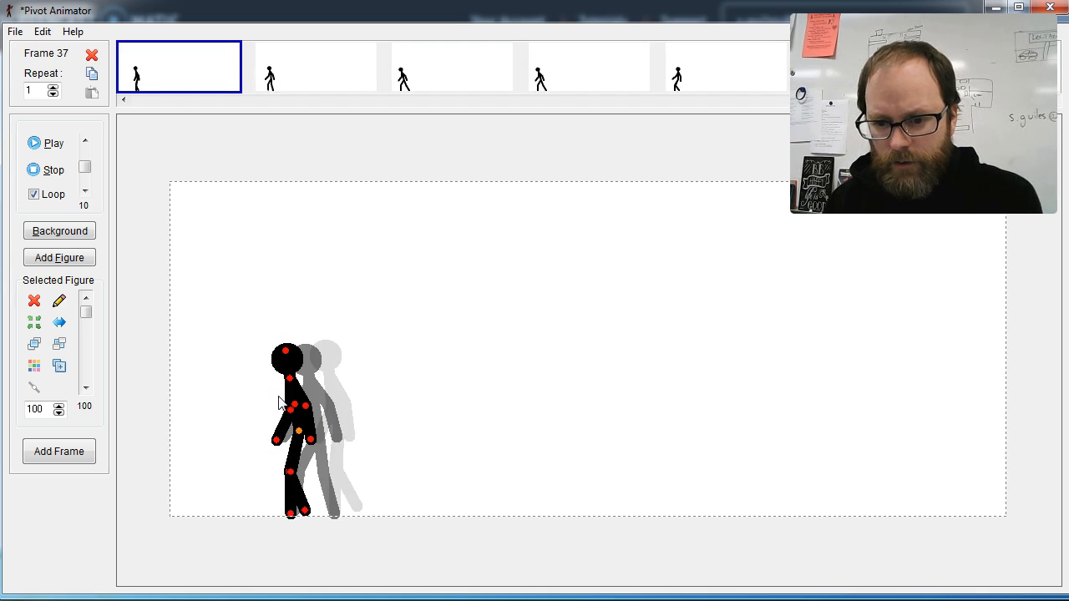
{"action": "key", "text": "Left"}
{"action": "key", "text": "Left"}
{"action": "key", "text": "Left"}
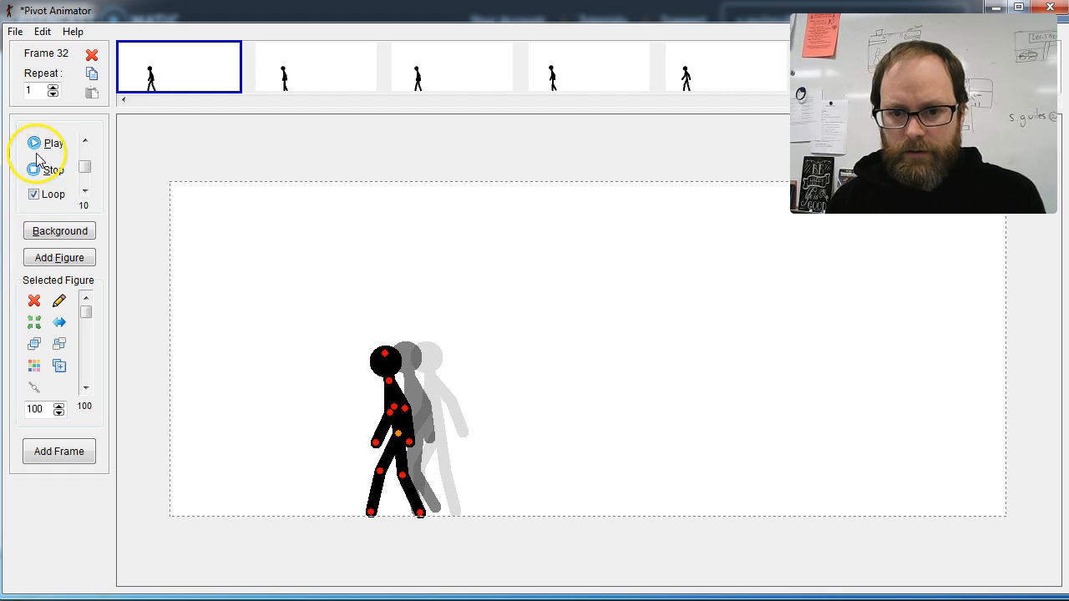
{"action": "left_click", "coordinate": [37, 150]}
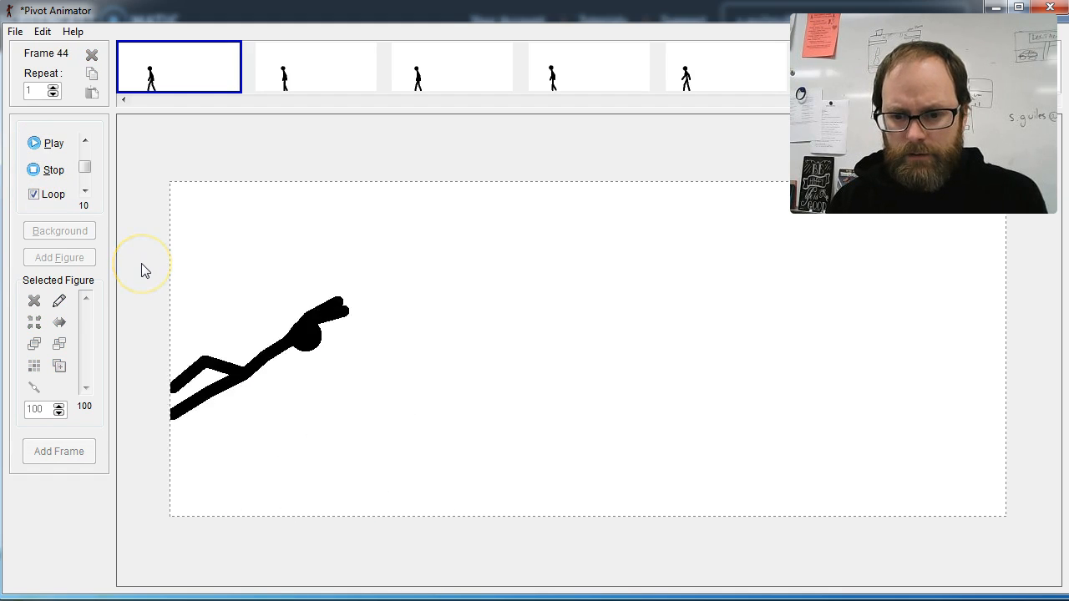
{"action": "left_click", "coordinate": [34, 169]}
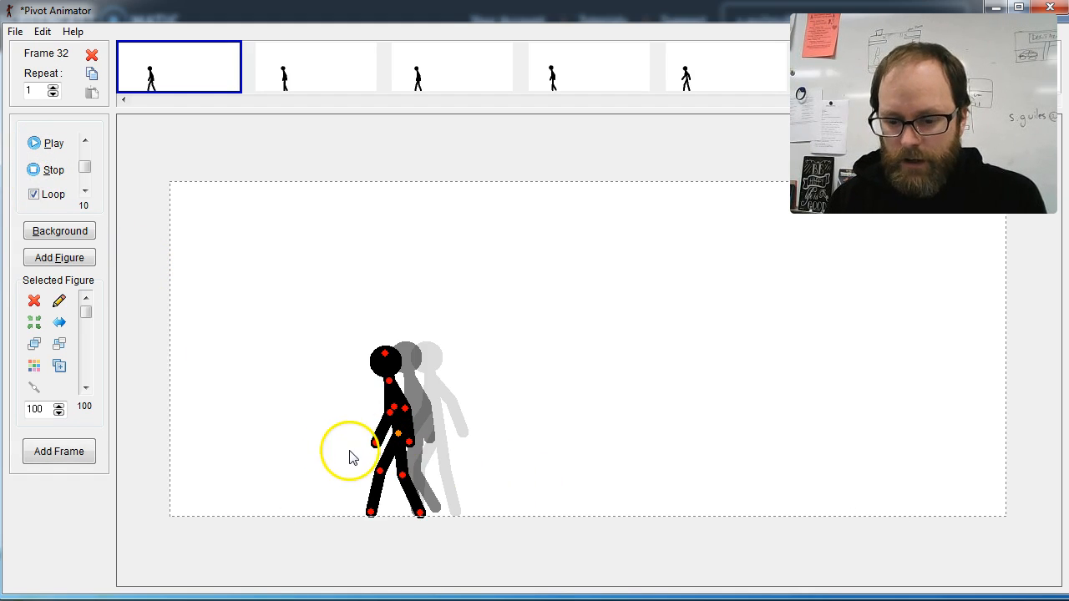
Step forward through the frames from 32 to 43 to examine the change from walking to falling.
{"action": "key", "text": "Right"}
{"action": "key", "text": "Right"}
{"action": "key", "text": "Right"}
{"action": "key", "text": "Right"}
{"action": "key", "text": "Right"}
{"action": "key", "text": "Right"}
{"action": "key", "text": "Right"}
{"action": "key", "text": "Right"}
{"action": "key", "text": "Right"}
{"action": "key", "text": "Right"}
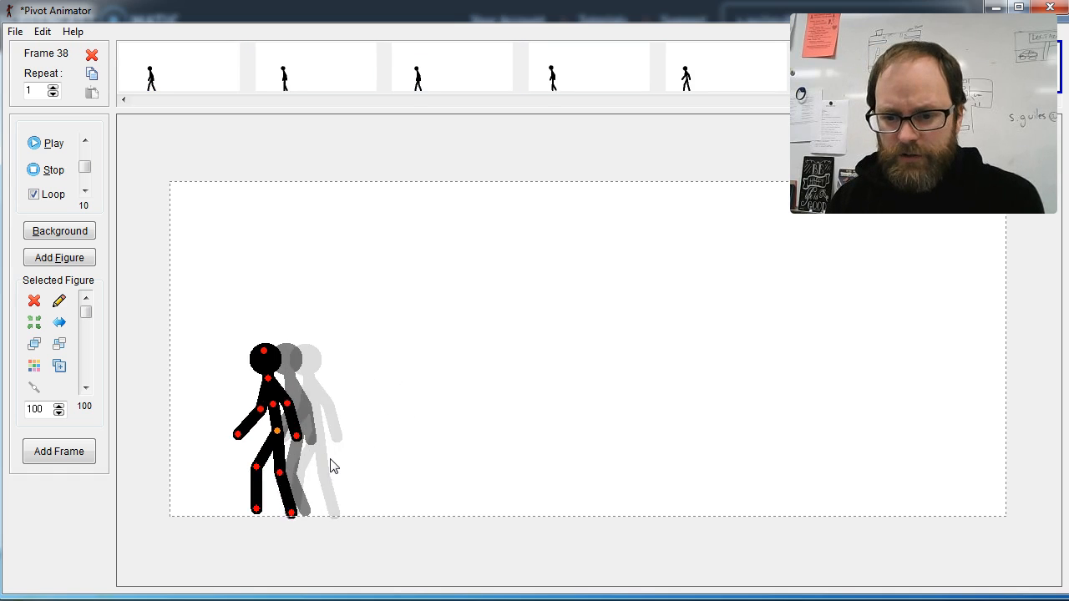
{"action": "key", "text": "Right"}
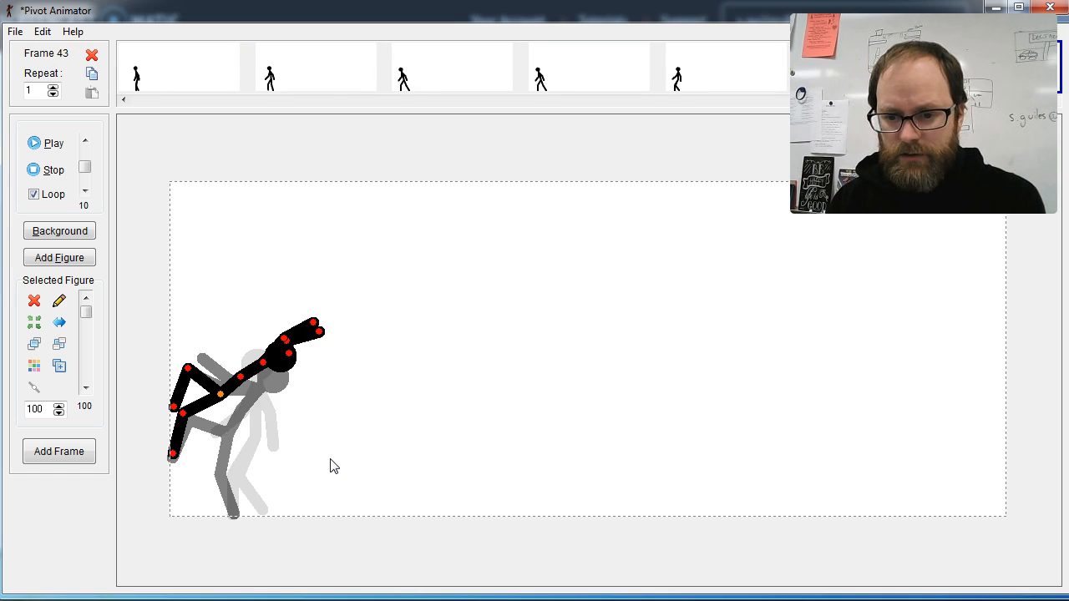
In frame 45, move the figure right, bend both legs upward, raise both arms, tip the torso head-down, and add frame 46.
{"action": "key", "text": "Right"}
{"action": "key", "text": "Right"}
{"action": "key", "text": "Left"}
{"action": "key", "text": "Right"}
{"action": "mouse_move", "coordinate": [264, 357]}
{"action": "left_mouse_down"}
{"action": "mouse_move", "coordinate": [276, 366]}
{"action": "mouse_move", "coordinate": [241, 369]}
{"action": "mouse_move", "coordinate": [253, 351]}
{"action": "left_mouse_up"}
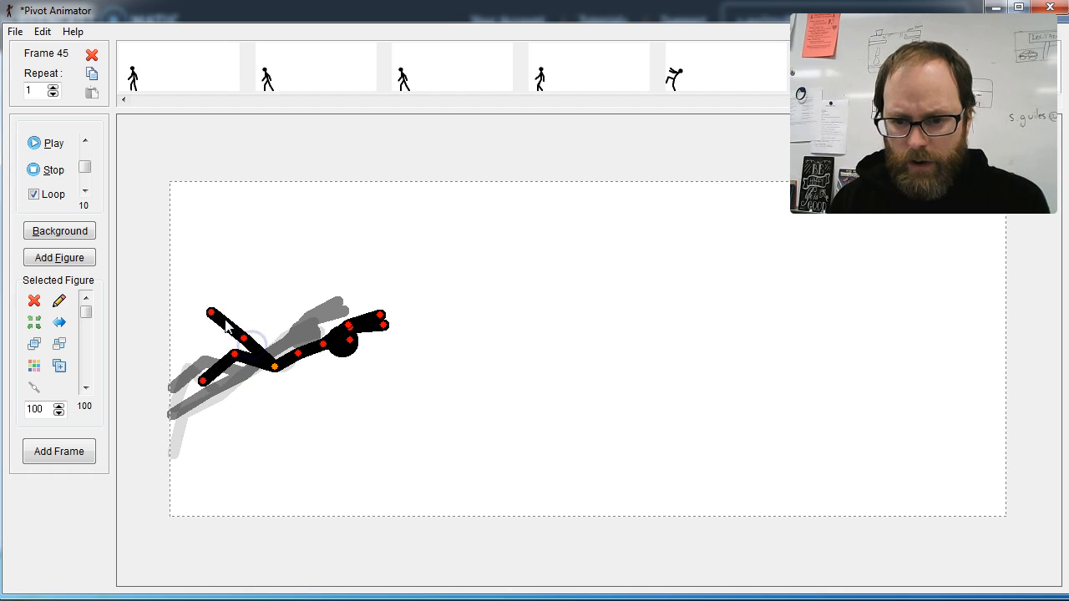
{"action": "left_click_drag", "start_coordinate": [207, 312], "coordinate": [203, 344]}
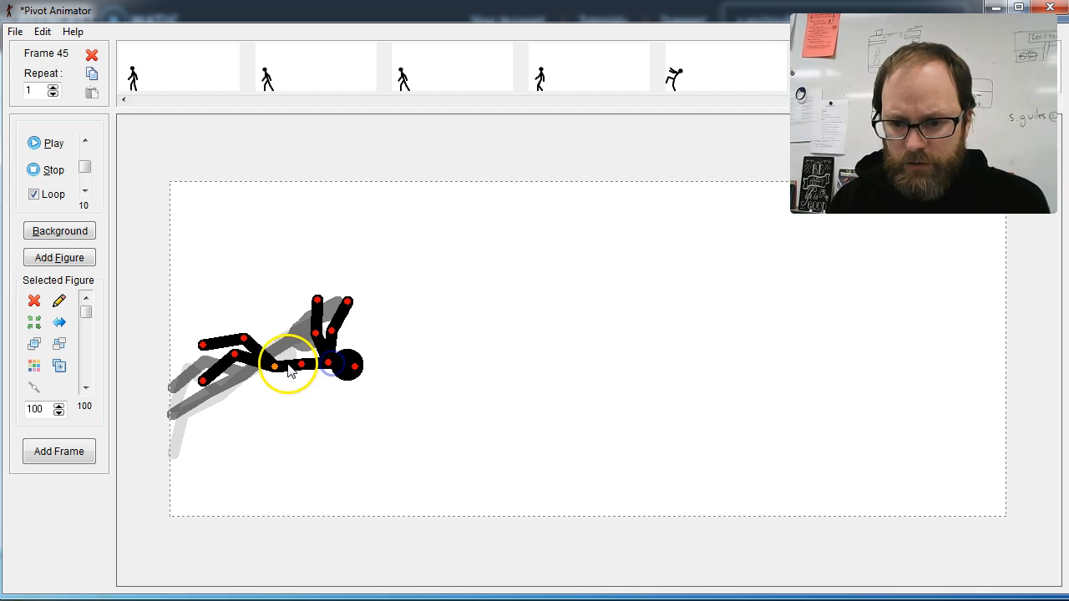
{"action": "mouse_move", "coordinate": [276, 366]}
{"action": "left_mouse_down"}
{"action": "mouse_move", "coordinate": [352, 353]}
{"action": "mouse_move", "coordinate": [268, 370]}
{"action": "mouse_move", "coordinate": [322, 358]}
{"action": "left_mouse_up"}
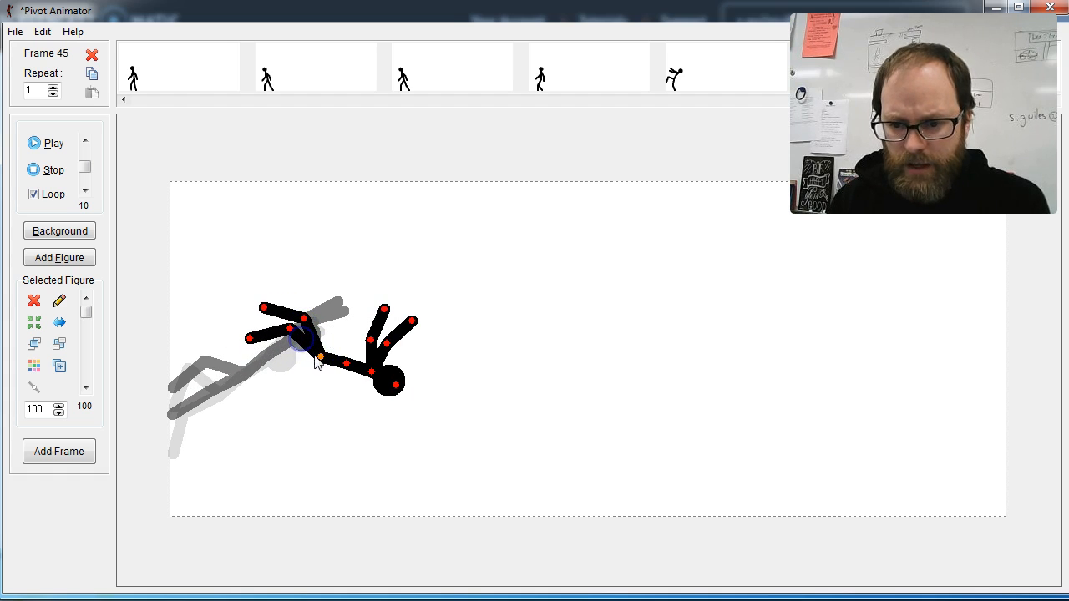
{"action": "key", "text": "Return"}
In frame 46, pull both arms in above the torso and fold both legs toward them.
{"action": "left_click_drag", "start_coordinate": [371, 375], "coordinate": [385, 351]}
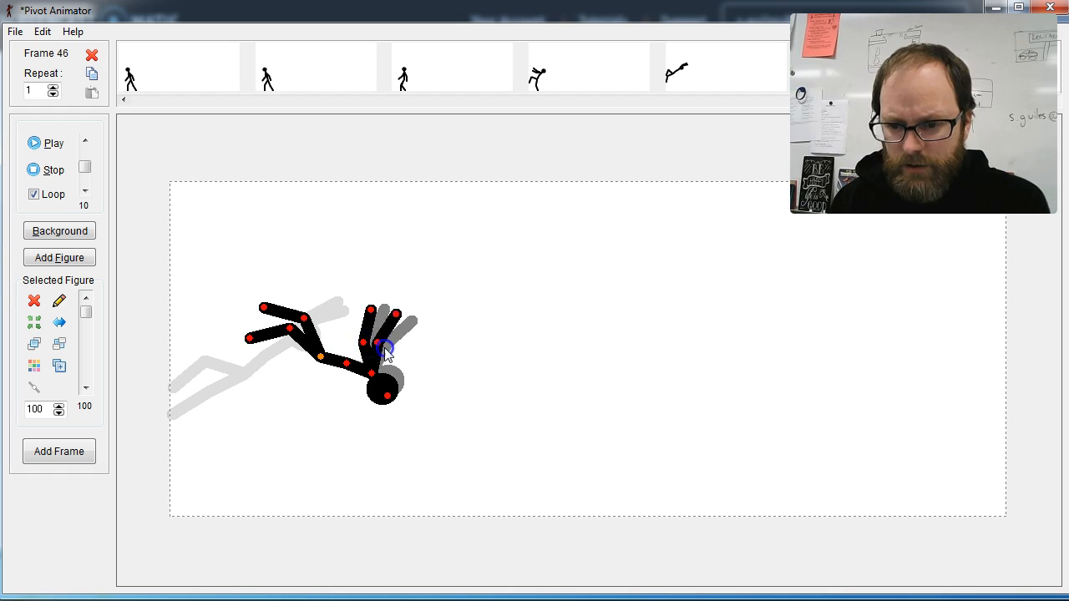
{"action": "left_click_drag", "start_coordinate": [305, 319], "coordinate": [342, 331]}
{"action": "left_click_drag", "start_coordinate": [339, 286], "coordinate": [325, 321]}
{"action": "left_click_drag", "start_coordinate": [298, 288], "coordinate": [341, 319]}
Add frame 47 with the figure shifted right and down, the torso rotated toward upside down, and the legs tucked in.
{"action": "left_click_drag", "start_coordinate": [340, 366], "coordinate": [380, 399]}
{"action": "key", "text": "Return"}
{"action": "left_click_drag", "start_coordinate": [391, 349], "coordinate": [387, 344]}
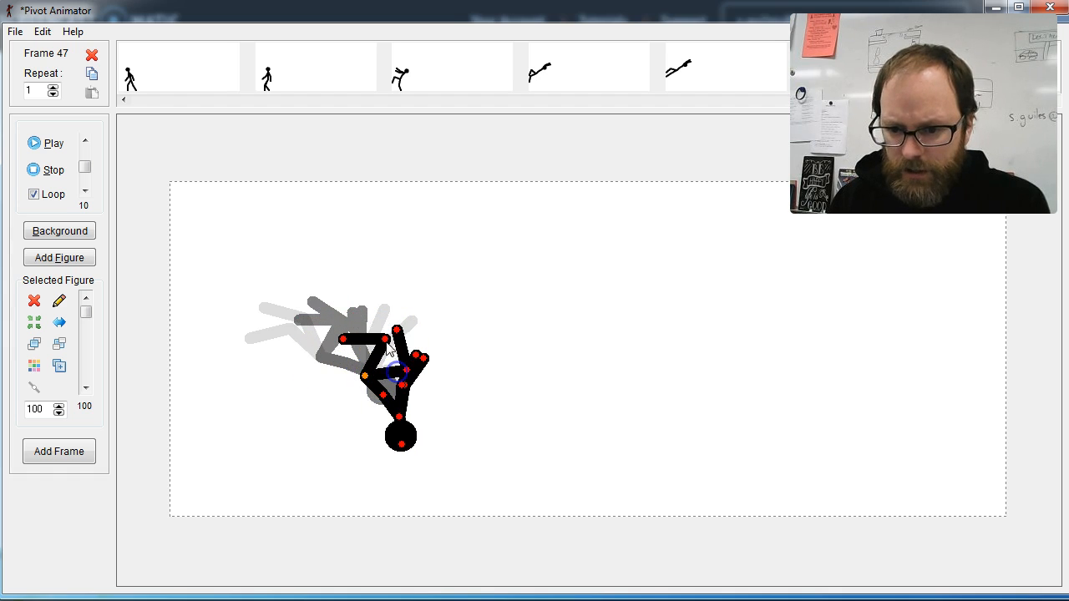
{"action": "left_click_drag", "start_coordinate": [400, 415], "coordinate": [373, 417]}
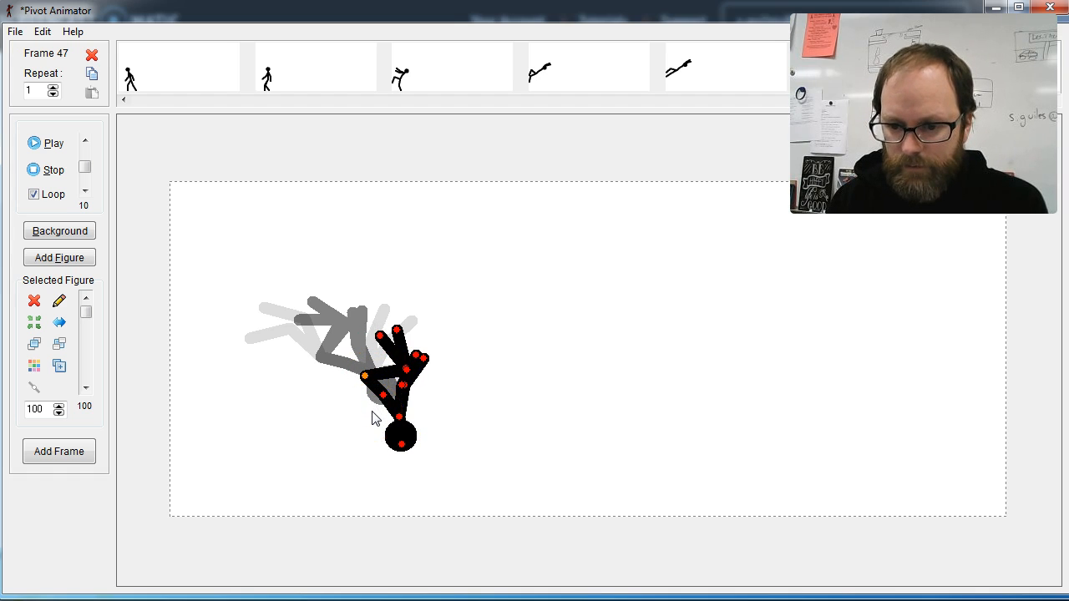
Step back and forth through the fall up to frame 47 to examine the motion between poses.
{"action": "key", "text": "Left"}
{"action": "key", "text": "Left"}
{"action": "key", "text": "Left"}
{"action": "key", "text": "Left"}
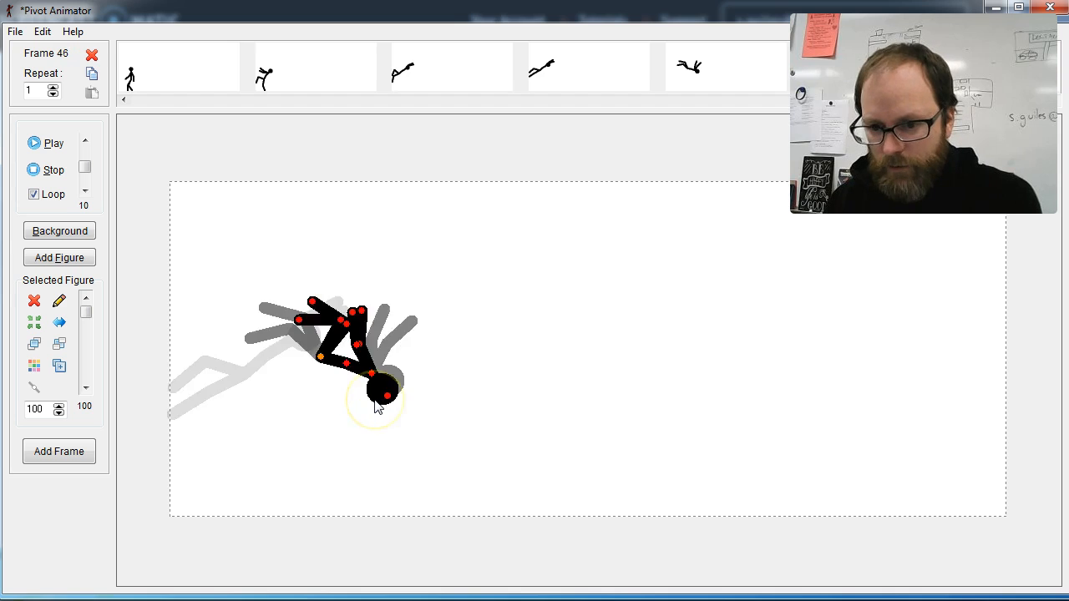
{"action": "key", "text": "Left"}
{"action": "key", "text": "Left"}
{"action": "key", "text": "Left"}
{"action": "key", "text": "Right"}
{"action": "key", "text": "Right"}
{"action": "key", "text": "Right"}
{"action": "key", "text": "Right"}
{"action": "key", "text": "Right"}
{"action": "key", "text": "Right"}
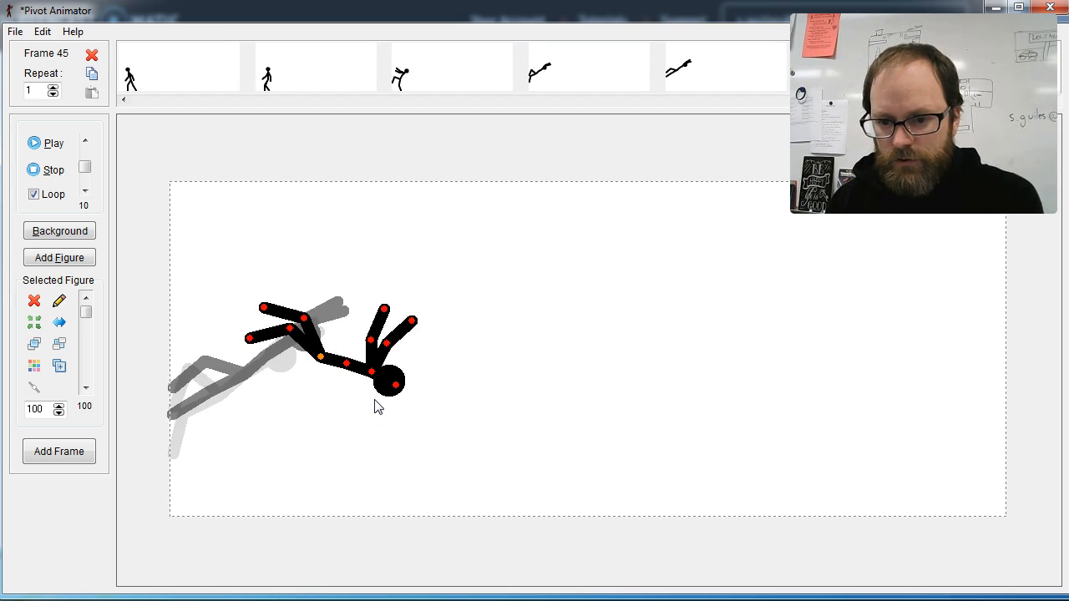
{"action": "key", "text": "Right"}
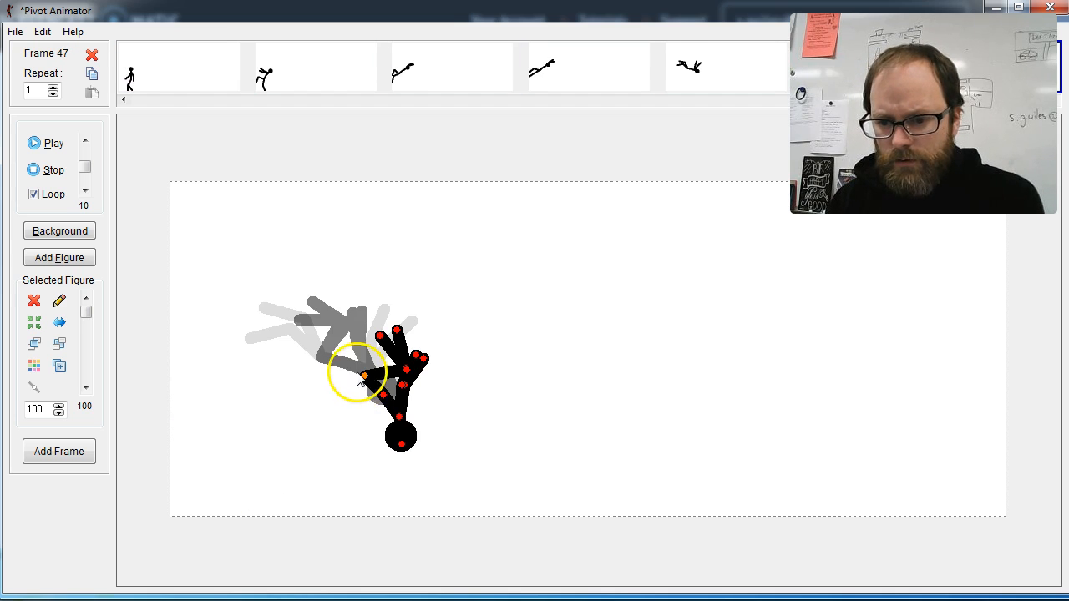
Raise the whole figure slightly in frame 47 and compare it with frame 46.
{"action": "left_click_drag", "start_coordinate": [365, 384], "coordinate": [368, 394]}
{"action": "key", "text": "Left"}
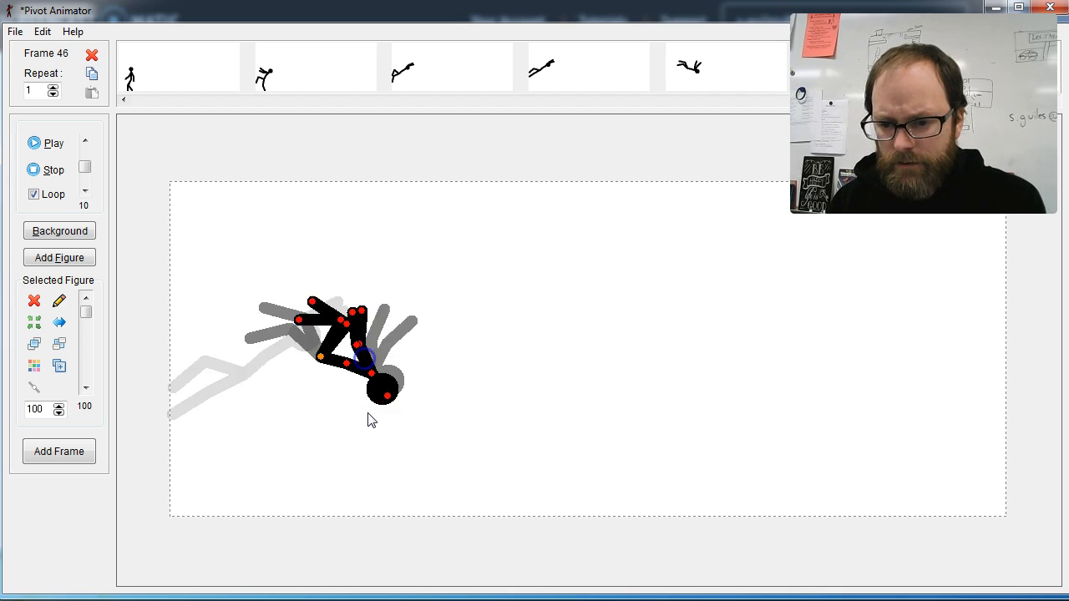
{"action": "key", "text": "Right"}
{"action": "key", "text": "Left"}
{"action": "key", "text": "Right"}
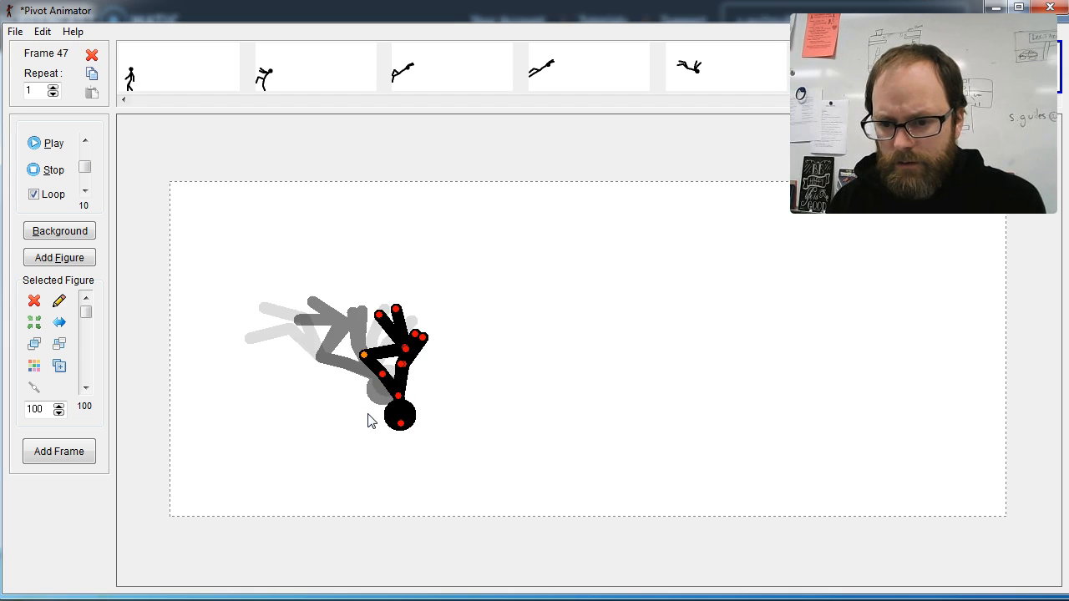
Step between frames 44, 45, and 46 to examine the spacing of the airborne figure.
{"action": "key", "text": "Left"}
{"action": "key", "text": "Left"}
{"action": "key", "text": "Left"}
{"action": "key", "text": "Right"}
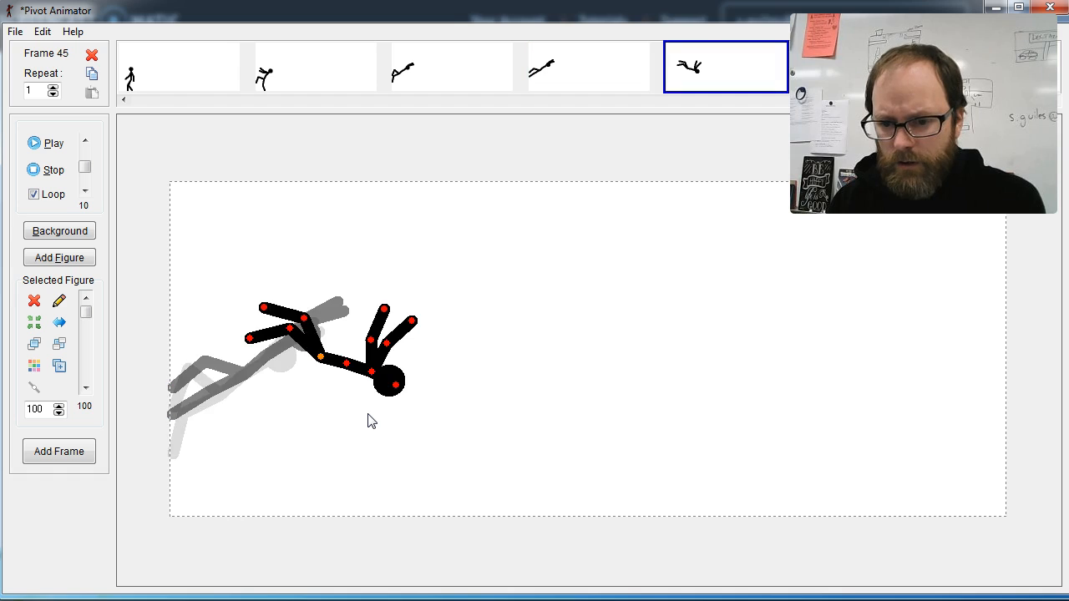
{"action": "key", "text": "Right"}
{"action": "key", "text": "Left"}
{"action": "key", "text": "Left"}
{"action": "key", "text": "Right"}
{"action": "key", "text": "Right"}
{"action": "key", "text": "Left"}
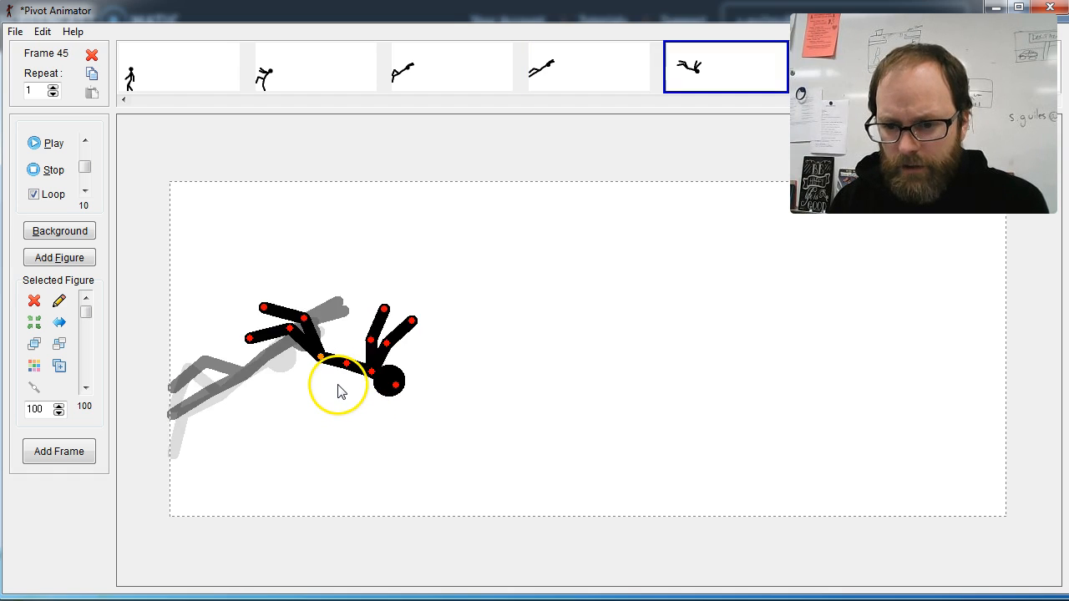
{"action": "key", "text": "Left"}
{"action": "key", "text": "Right"}
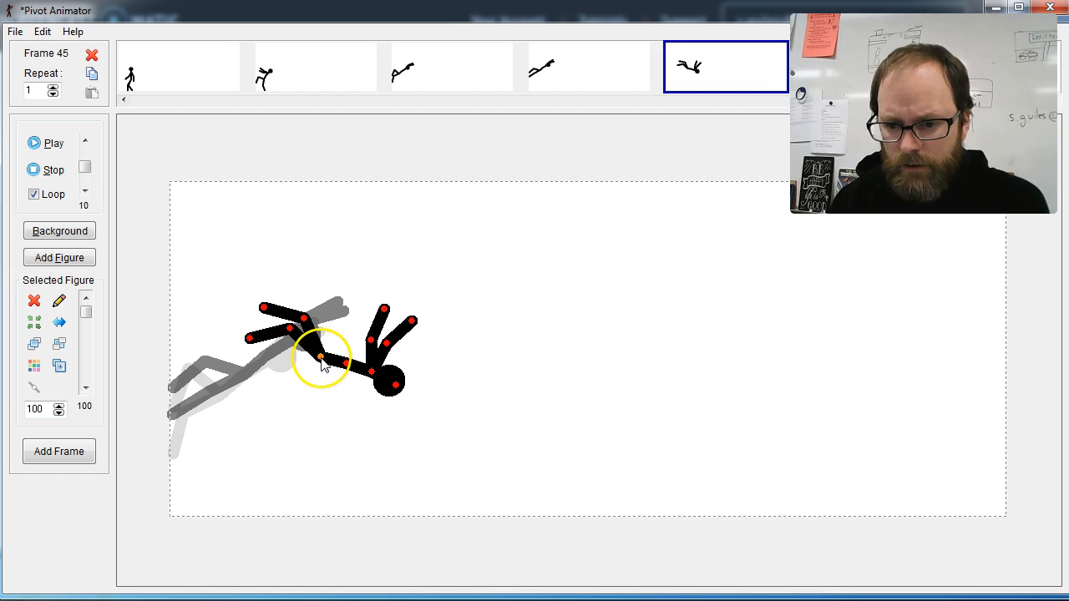
Try the figure farther right in frame 45 and compare its spacing with the neighbouring frames.
{"action": "left_click_drag", "start_coordinate": [320, 359], "coordinate": [401, 370]}
{"action": "key", "text": "Right"}
{"action": "key", "text": "Right"}
{"action": "key", "text": "Left"}
{"action": "key", "text": "Left"}
{"action": "key", "text": "Left"}
{"action": "key", "text": "Left"}
{"action": "key", "text": "Right"}
{"action": "key", "text": "Right"}
{"action": "key", "text": "Right"}
{"action": "key", "text": "Left"}
{"action": "key", "text": "Left"}
{"action": "key", "text": "Right"}
{"action": "key", "text": "Left"}
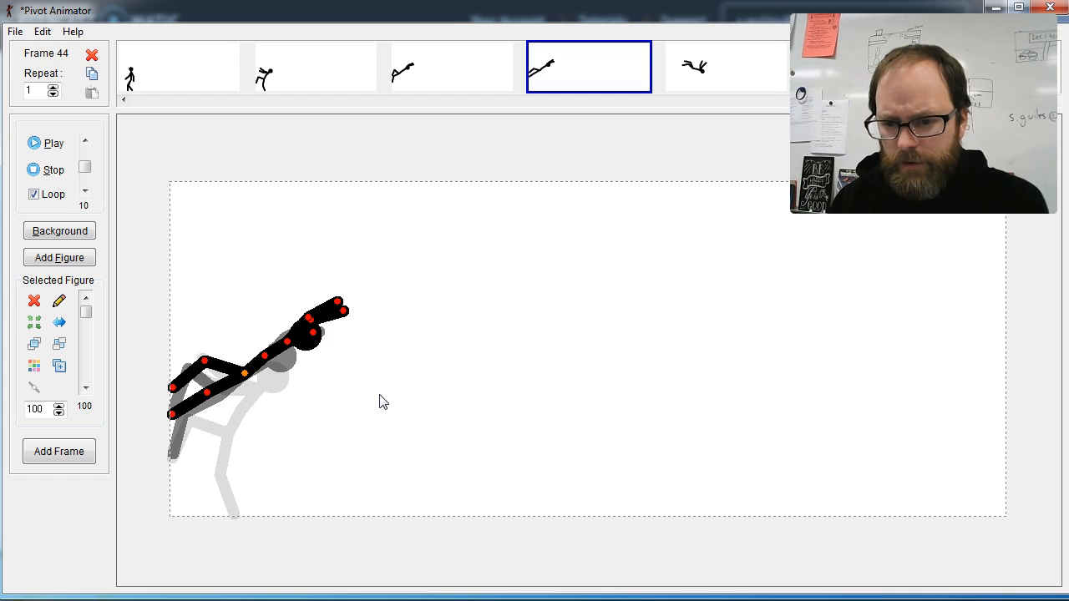
Move the figure back left in frame 45 and compare its position with frame 44.
{"action": "key", "text": "Right"}
{"action": "left_click_drag", "start_coordinate": [360, 359], "coordinate": [316, 353]}
{"action": "key", "text": "Left"}
{"action": "key", "text": "Right"}
{"action": "key", "text": "Left"}
{"action": "key", "text": "Right"}
Shift the figure right in frame 46 and check its spacing against the preceding frames.
{"action": "key", "text": "Right"}
{"action": "left_click", "coordinate": [397, 375]}
{"action": "left_click_drag", "start_coordinate": [400, 378], "coordinate": [363, 375]}
{"action": "key", "text": "Left"}
{"action": "key", "text": "Right"}
{"action": "key", "text": "Left"}
{"action": "key", "text": "Left"}
{"action": "key", "text": "Right"}
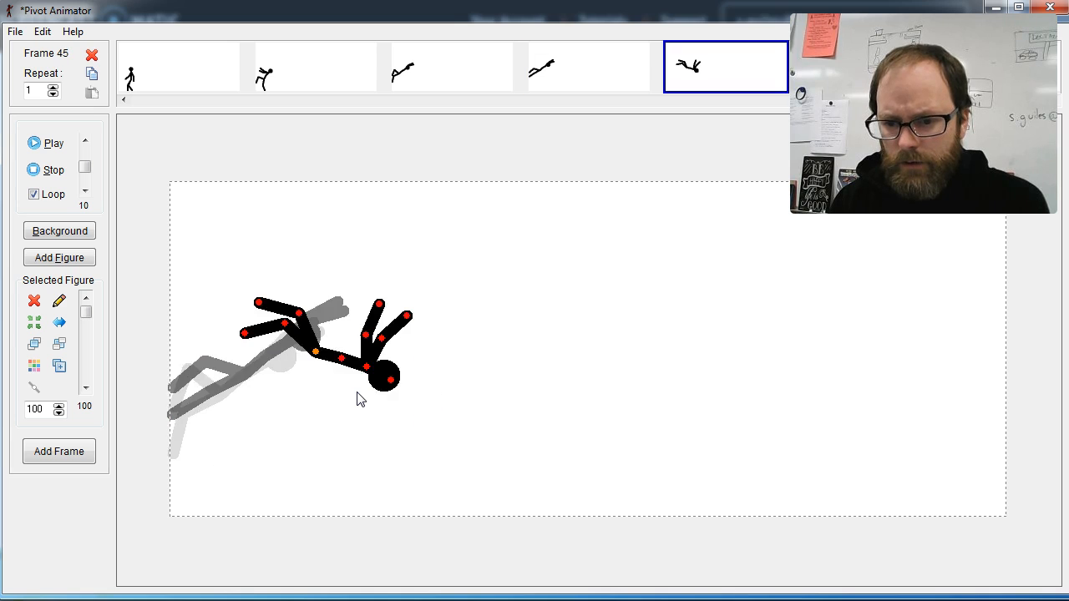
Move the whole figure right and down in frame 47.
{"action": "key", "text": "Right"}
{"action": "key", "text": "Right"}
{"action": "left_click_drag", "start_coordinate": [364, 355], "coordinate": [410, 409]}
In frame 48, roll the torso nearly level, swing the legs over behind it, hang both arms downward, and add frame 49.
{"action": "key", "text": "Right"}
{"action": "left_click_drag", "start_coordinate": [447, 379], "coordinate": [475, 424]}
{"action": "left_click_drag", "start_coordinate": [421, 344], "coordinate": [451, 385]}
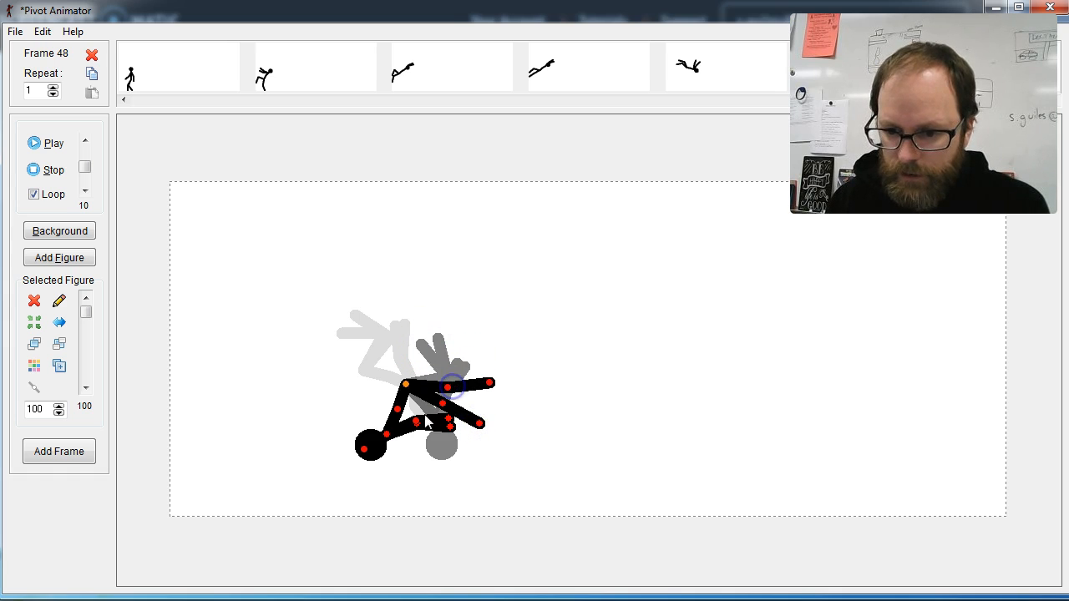
{"action": "left_click_drag", "start_coordinate": [424, 485], "coordinate": [394, 480]}
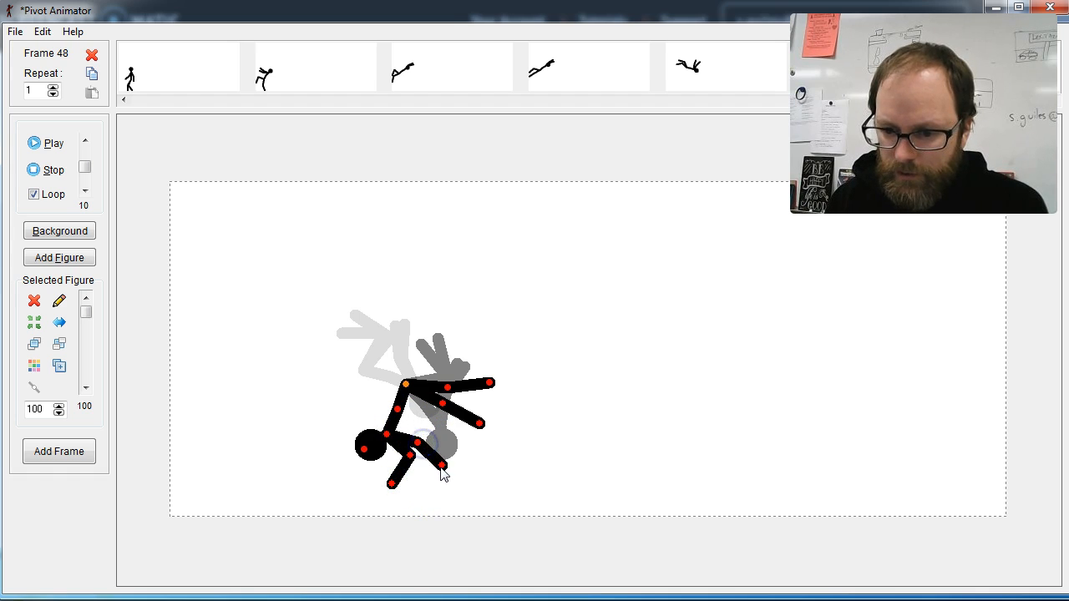
{"action": "left_click_drag", "start_coordinate": [396, 410], "coordinate": [385, 398]}
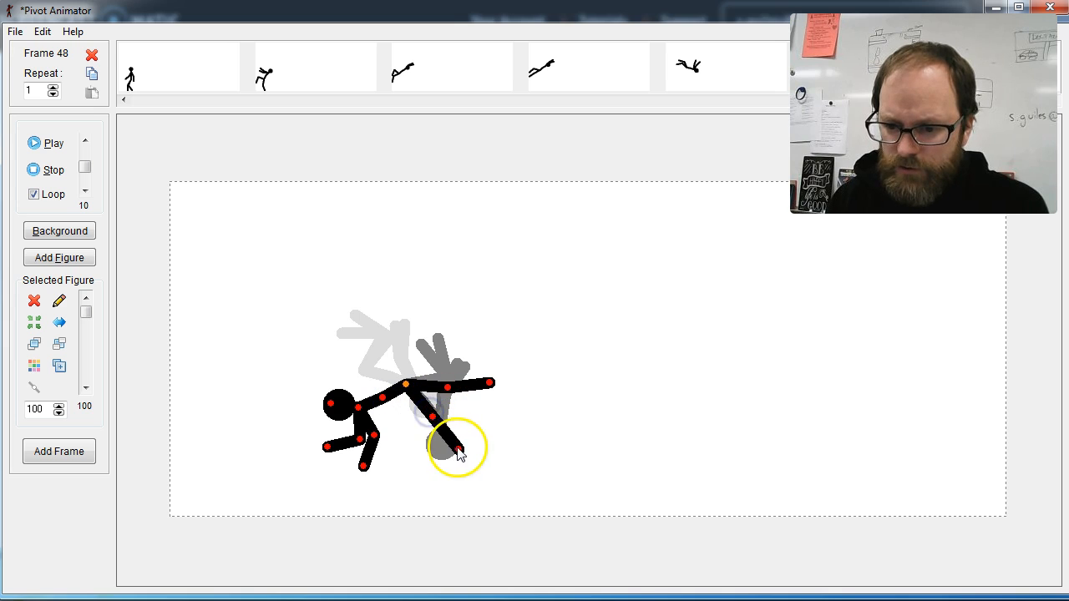
{"action": "left_click_drag", "start_coordinate": [407, 384], "coordinate": [430, 435]}
{"action": "key", "text": "space"}
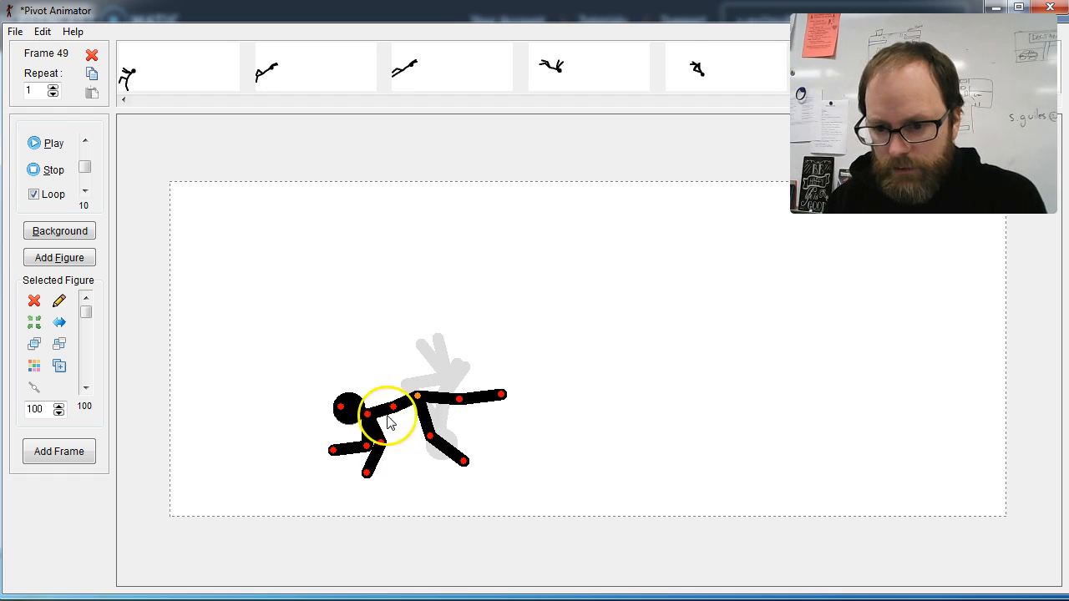
In frame 49, move the figure down, lift the torso, spread the arms, bring the feet toward the ground, and add frame 50.
{"action": "left_click_drag", "start_coordinate": [419, 399], "coordinate": [448, 432]}
{"action": "left_click_drag", "start_coordinate": [459, 470], "coordinate": [443, 473]}
{"action": "left_click_drag", "start_coordinate": [488, 433], "coordinate": [435, 428]}
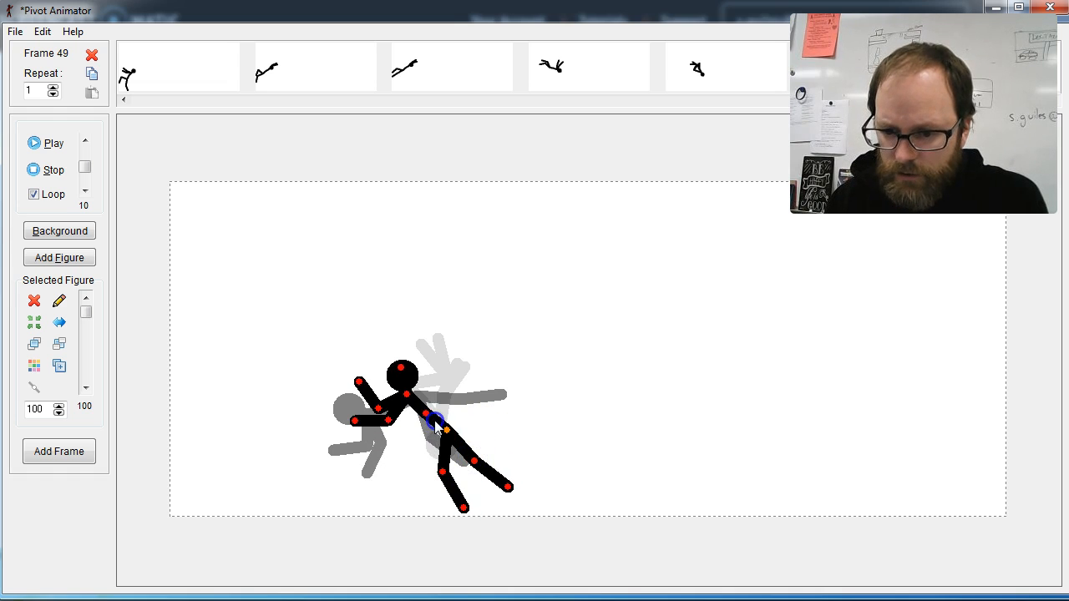
{"action": "left_click_drag", "start_coordinate": [379, 409], "coordinate": [408, 425]}
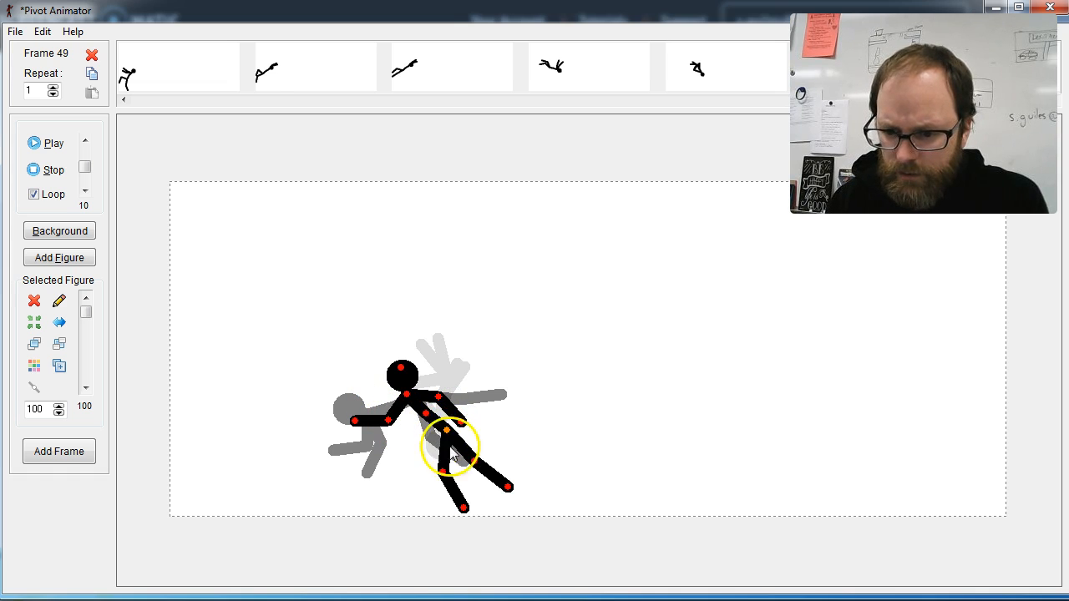
{"action": "left_click_drag", "start_coordinate": [508, 486], "coordinate": [512, 483]}
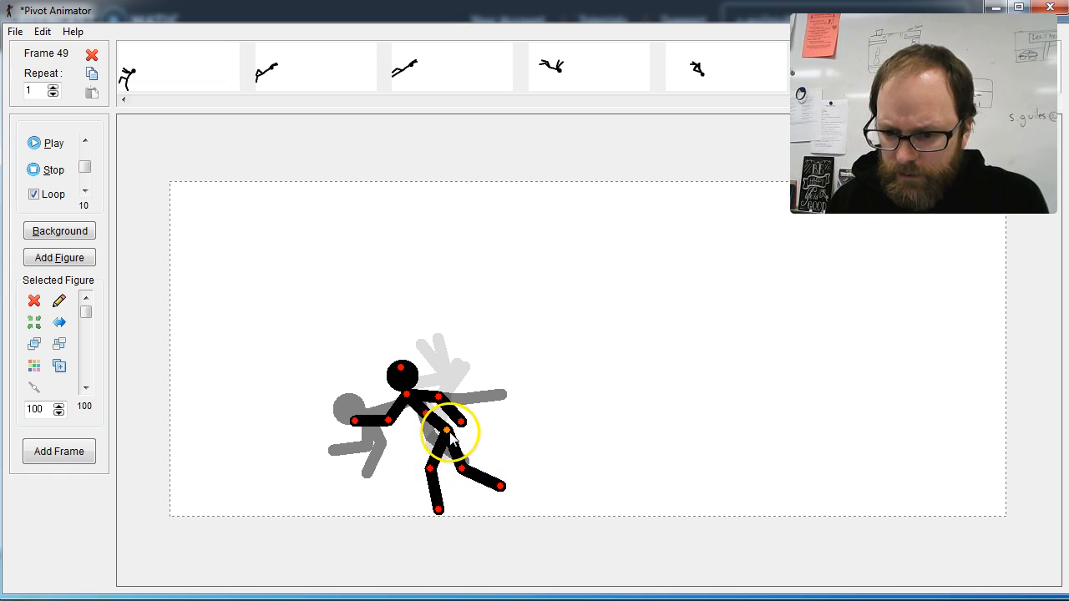
{"action": "key", "text": "Return"}
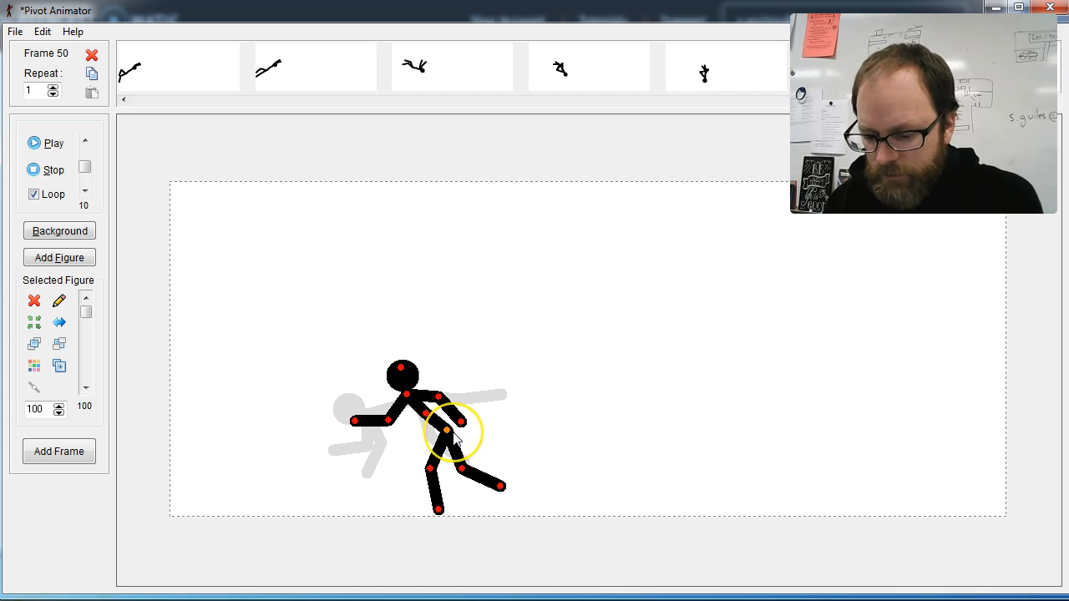
Step back and forth through frames 46 to 50 to examine the flip and landing.
{"action": "key", "text": "Left"}
{"action": "key", "text": "Left"}
{"action": "key", "text": "Left"}
{"action": "key", "text": "Left"}
{"action": "key", "text": "Right"}
{"action": "key", "text": "Right"}
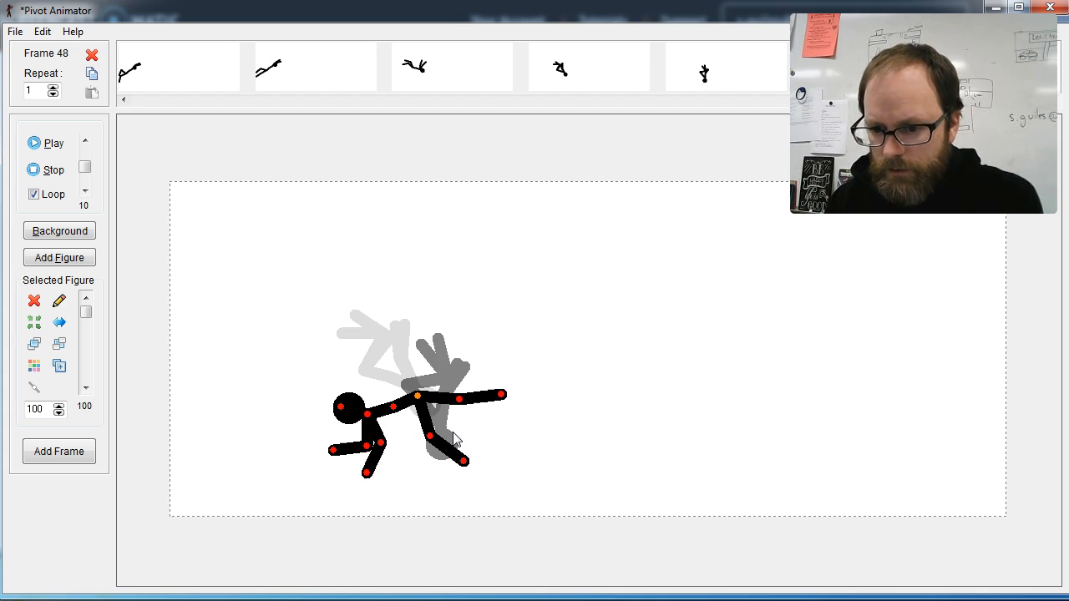
{"action": "key", "text": "Left"}
{"action": "key", "text": "Left"}
{"action": "key", "text": "Right"}
{"action": "key", "text": "Right"}
{"action": "key", "text": "Left"}
Shift the whole figure right and down in frames 47, 48, and 49.
{"action": "left_click_drag", "start_coordinate": [415, 391], "coordinate": [428, 400]}
{"action": "key", "text": "Left"}
{"action": "key", "text": "Right"}
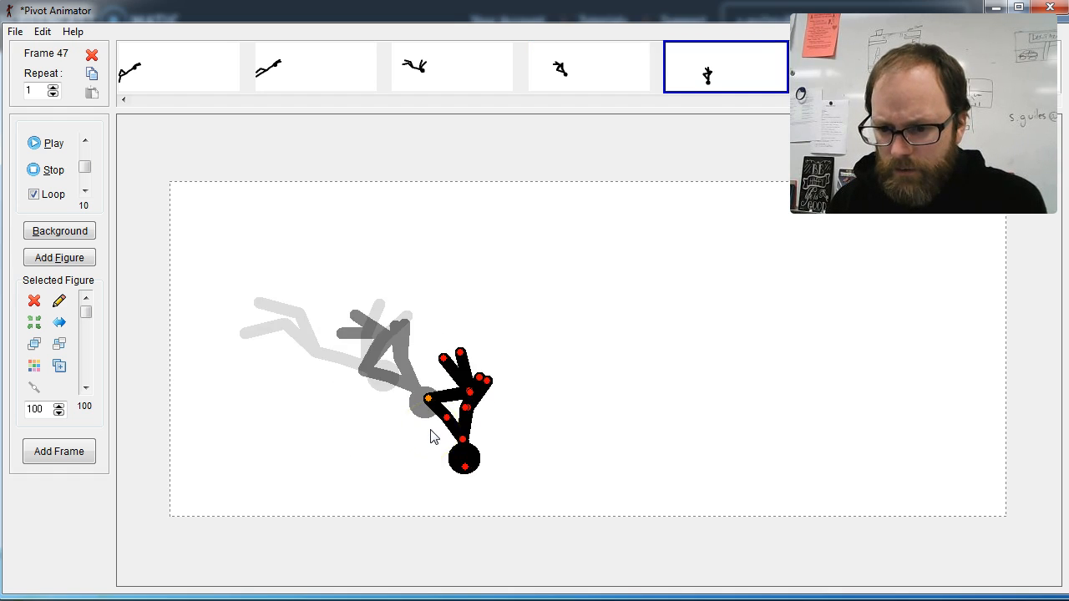
{"action": "key", "text": "Right"}
{"action": "left_click_drag", "start_coordinate": [420, 404], "coordinate": [466, 447]}
{"action": "key", "text": "Right"}
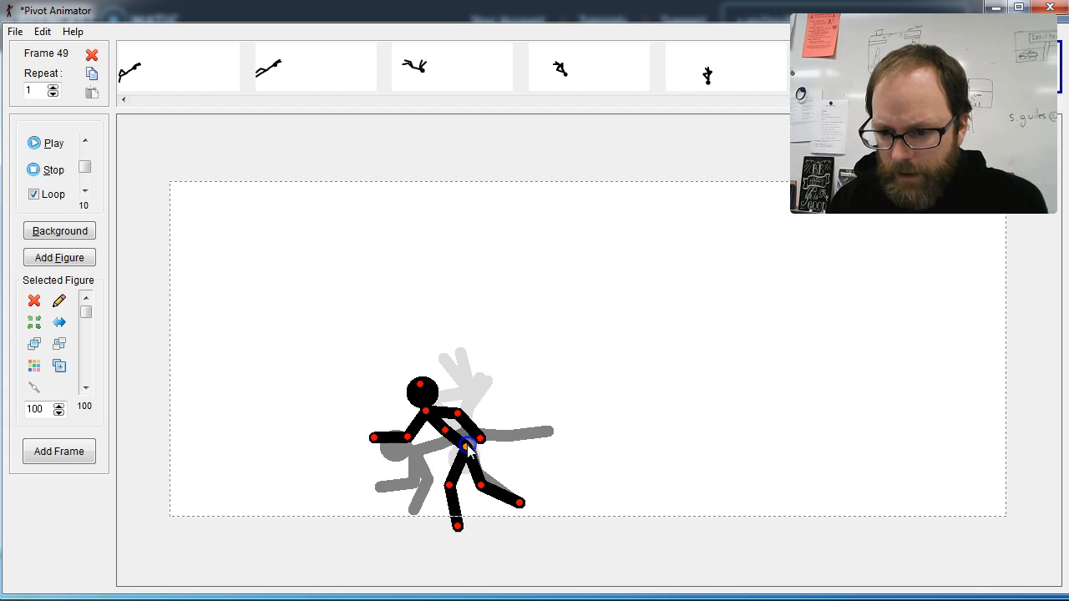
Lower frame 49's figure into a crouch with one leg stretched back, plant the front arm, lift the rear arm, and add the frame.
{"action": "left_click_drag", "start_coordinate": [450, 485], "coordinate": [481, 467]}
{"action": "left_click_drag", "start_coordinate": [446, 519], "coordinate": [477, 481]}
{"action": "left_click_drag", "start_coordinate": [548, 509], "coordinate": [555, 511]}
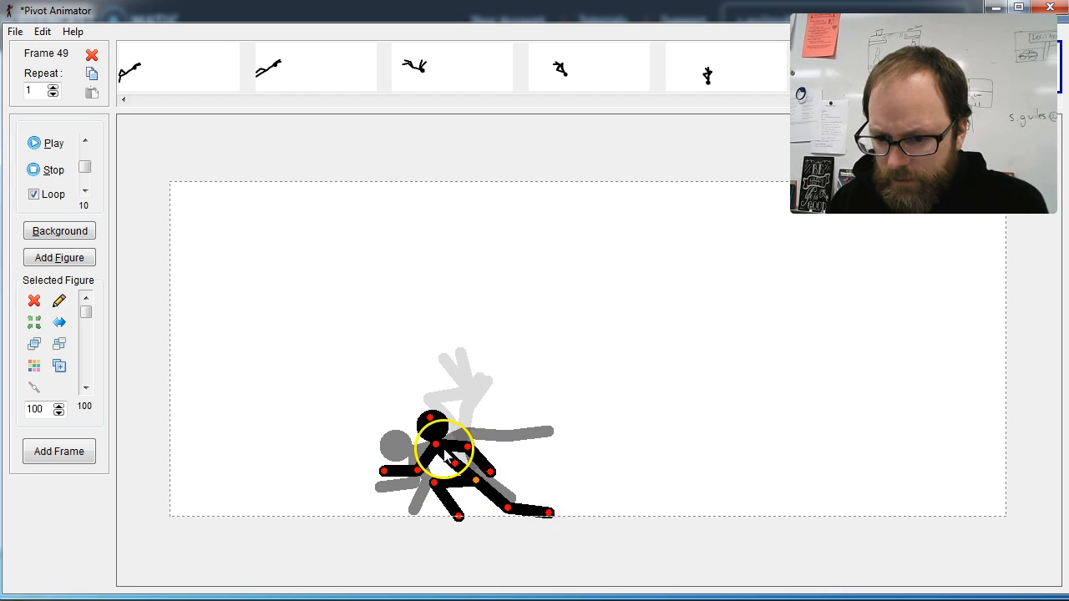
{"action": "left_click_drag", "start_coordinate": [491, 472], "coordinate": [501, 457]}
{"action": "left_click_drag", "start_coordinate": [418, 473], "coordinate": [431, 480]}
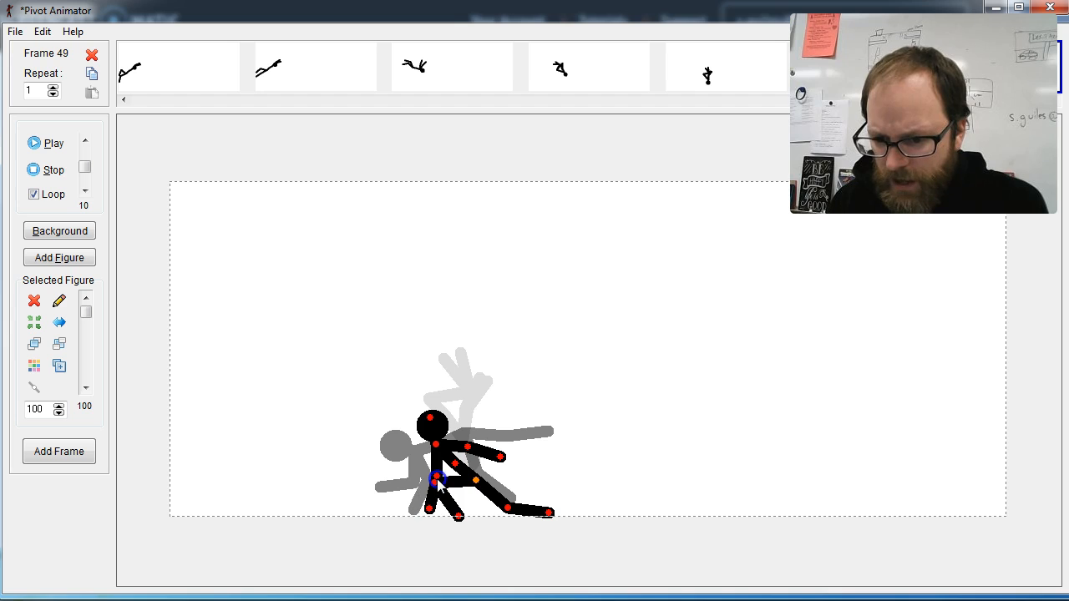
{"action": "left_click", "coordinate": [58, 451]}
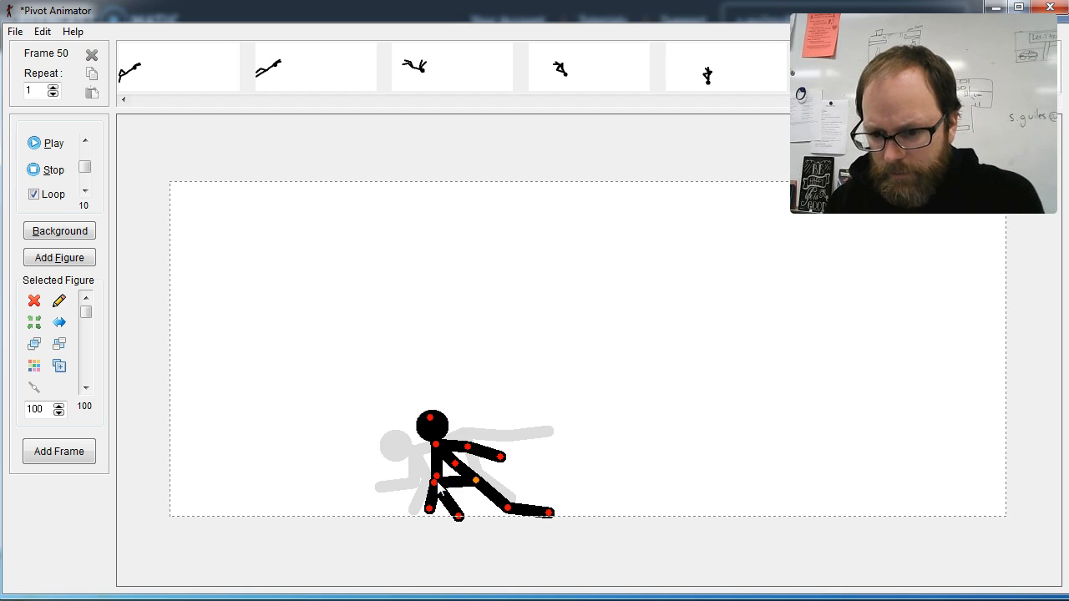
Play the animation through the fall and landing, and stop playback.
{"action": "left_click", "coordinate": [38, 143]}
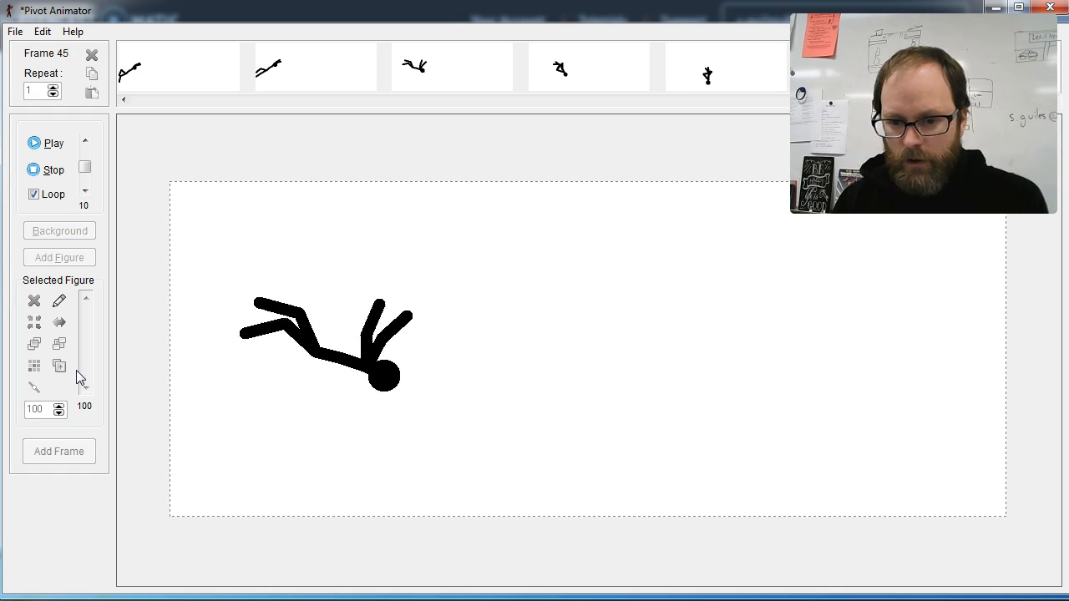
{"action": "left_click", "coordinate": [38, 169]}
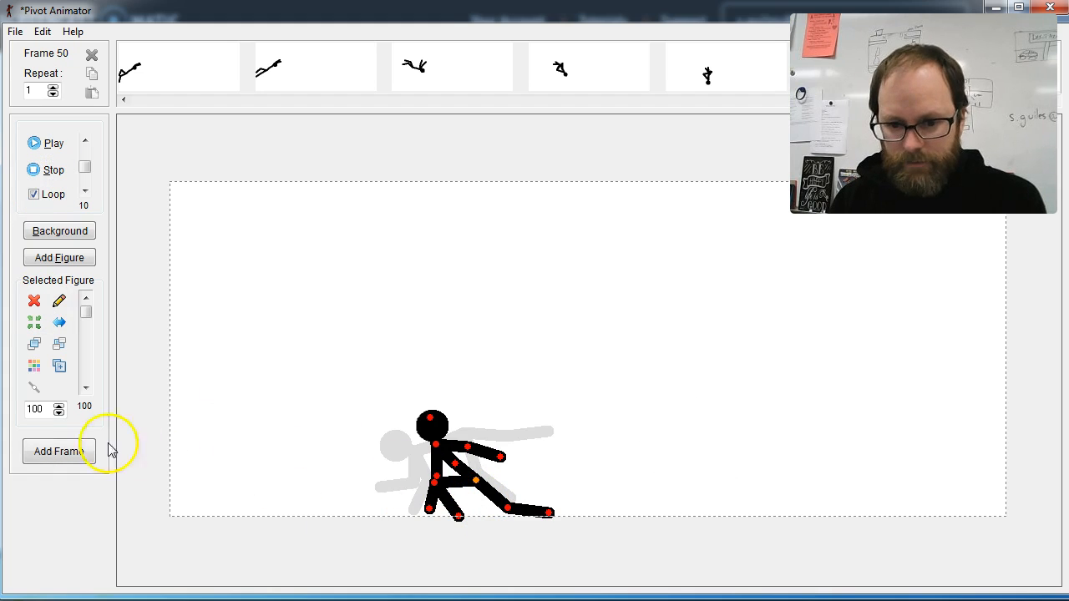
Hold the crouch for frame 50, swing the front arm forward in frame 51 with slight leg and rear-arm adjustments, and add it.
{"action": "left_click", "coordinate": [60, 456]}
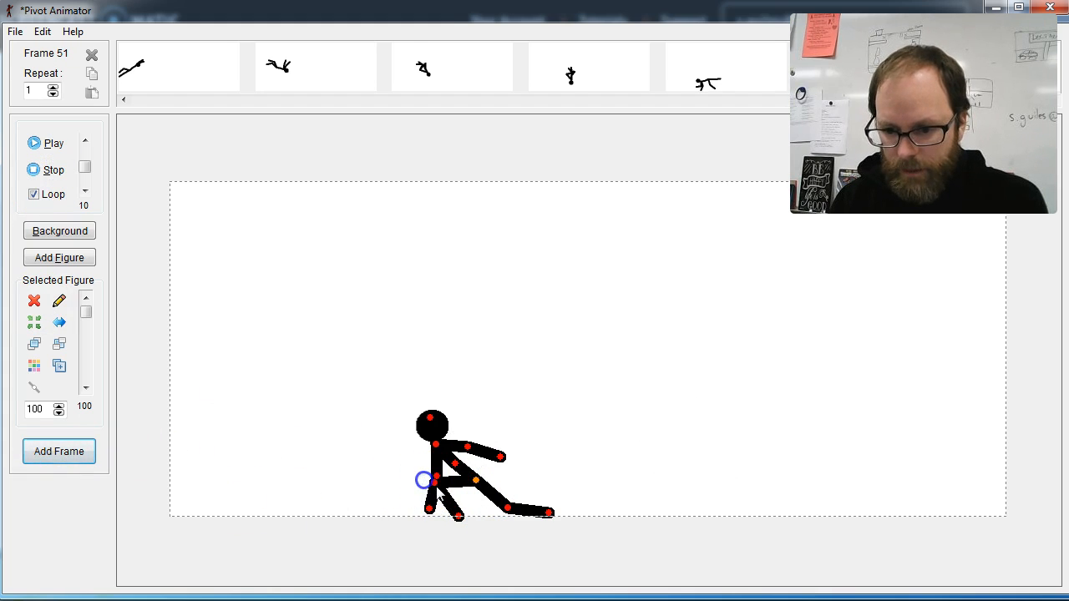
{"action": "left_click_drag", "start_coordinate": [434, 483], "coordinate": [417, 471]}
{"action": "left_click", "coordinate": [506, 509]}
{"action": "left_click", "coordinate": [461, 518]}
{"action": "left_click_drag", "start_coordinate": [469, 448], "coordinate": [468, 453]}
{"action": "key", "text": "space"}
Swing the front arm further forward and up in frames 52 and 53, with slight head and rear-arm shifts, and add the frames.
{"action": "left_click_drag", "start_coordinate": [423, 478], "coordinate": [468, 455]}
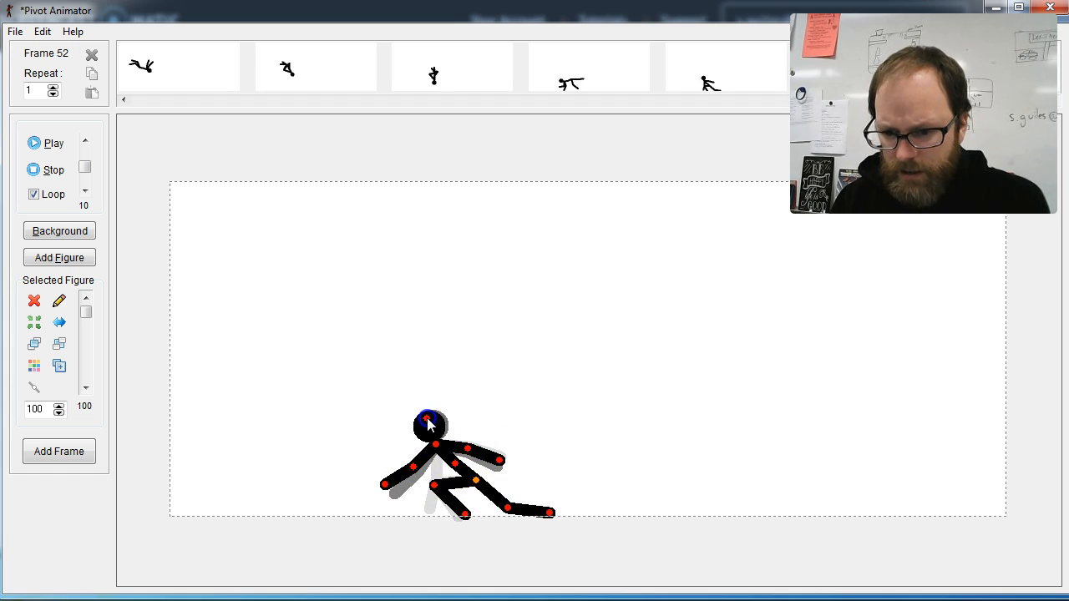
{"action": "key", "text": "space"}
{"action": "left_click_drag", "start_coordinate": [436, 443], "coordinate": [410, 465]}
{"action": "left_click_drag", "start_coordinate": [467, 449], "coordinate": [469, 444]}
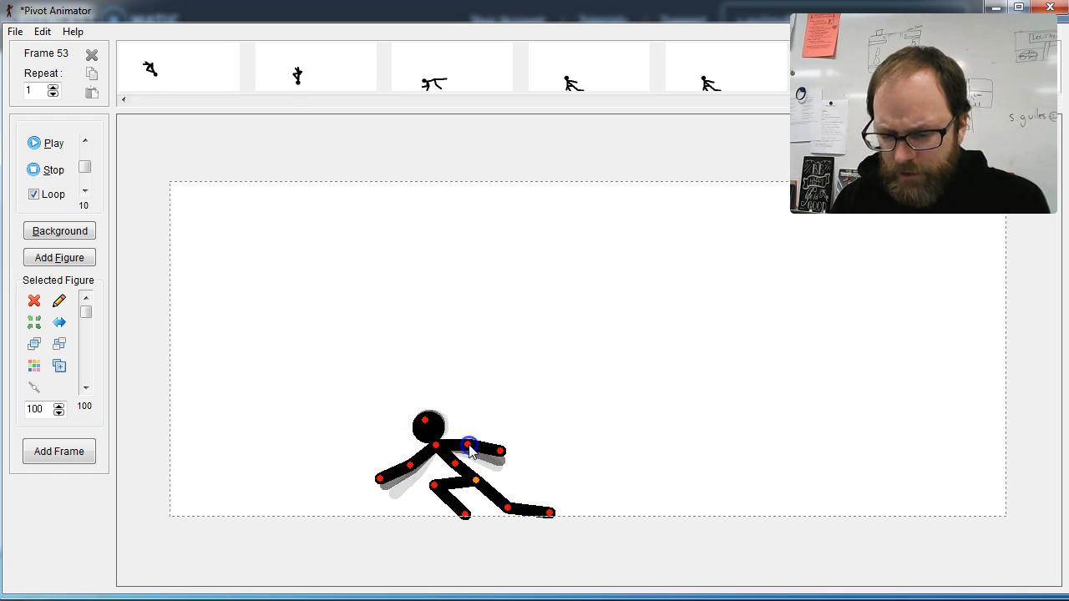
{"action": "key", "text": "space"}
Hold the crouch through frame 60, and raise the upper body with the front arm lowered in frame 61.
{"action": "left_click_drag", "start_coordinate": [412, 465], "coordinate": [441, 451]}
{"action": "key", "text": "space"}
{"action": "key", "text": "space"}
{"action": "key", "text": "space"}
{"action": "key", "text": "space"}
{"action": "key", "text": "space"}
{"action": "key", "text": "space"}
Raise the hips in frame 62, adjust the front knee, pull the stretched rear leg in, and add the frame.
{"action": "left_click_drag", "start_coordinate": [481, 484], "coordinate": [443, 506]}
{"action": "left_click_drag", "start_coordinate": [435, 467], "coordinate": [440, 482]}
{"action": "left_click_drag", "start_coordinate": [513, 493], "coordinate": [493, 499]}
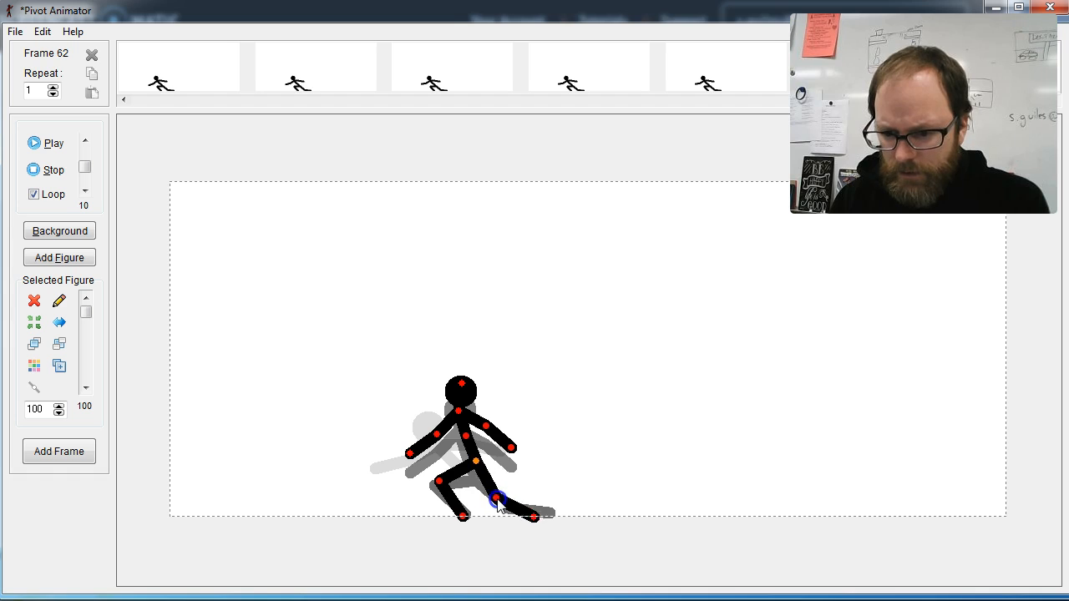
{"action": "key", "text": "space"}
Lift the hips higher in frame 63, straighten both legs further under the body, and add the frame.
{"action": "left_click_drag", "start_coordinate": [476, 462], "coordinate": [477, 439]}
{"action": "left_click_drag", "start_coordinate": [462, 492], "coordinate": [446, 498]}
{"action": "left_click_drag", "start_coordinate": [441, 460], "coordinate": [512, 508]}
{"action": "key", "text": "Return"}
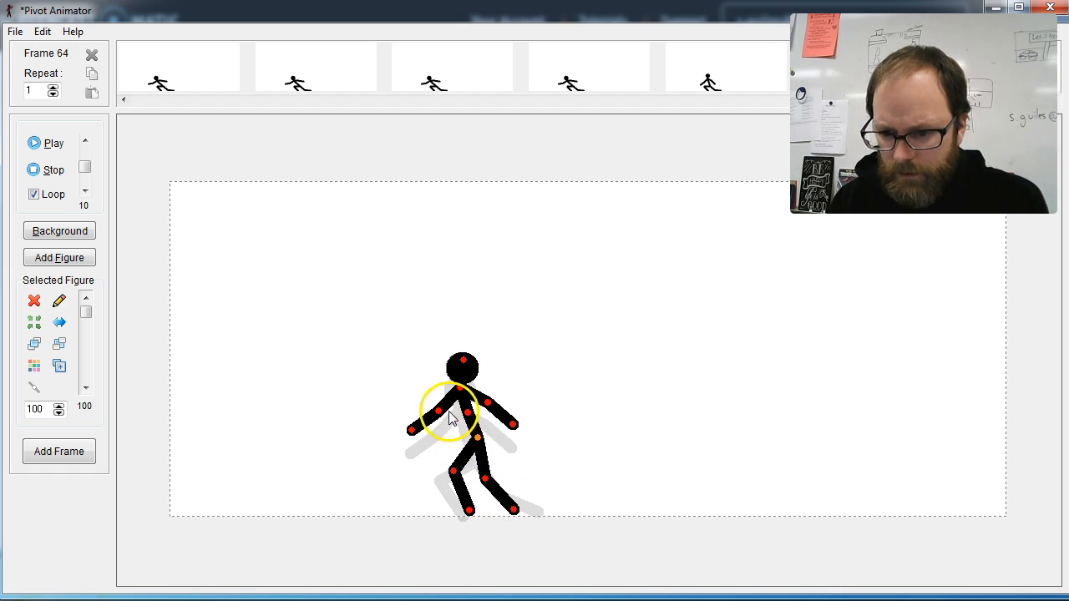
Straighten the torso in frame 64, lower both arms to the sides, bring the feet closer together, and add the frame.
{"action": "left_click_drag", "start_coordinate": [439, 411], "coordinate": [452, 417]}
{"action": "left_click_drag", "start_coordinate": [473, 416], "coordinate": [478, 411]}
{"action": "left_click_drag", "start_coordinate": [440, 443], "coordinate": [494, 413]}
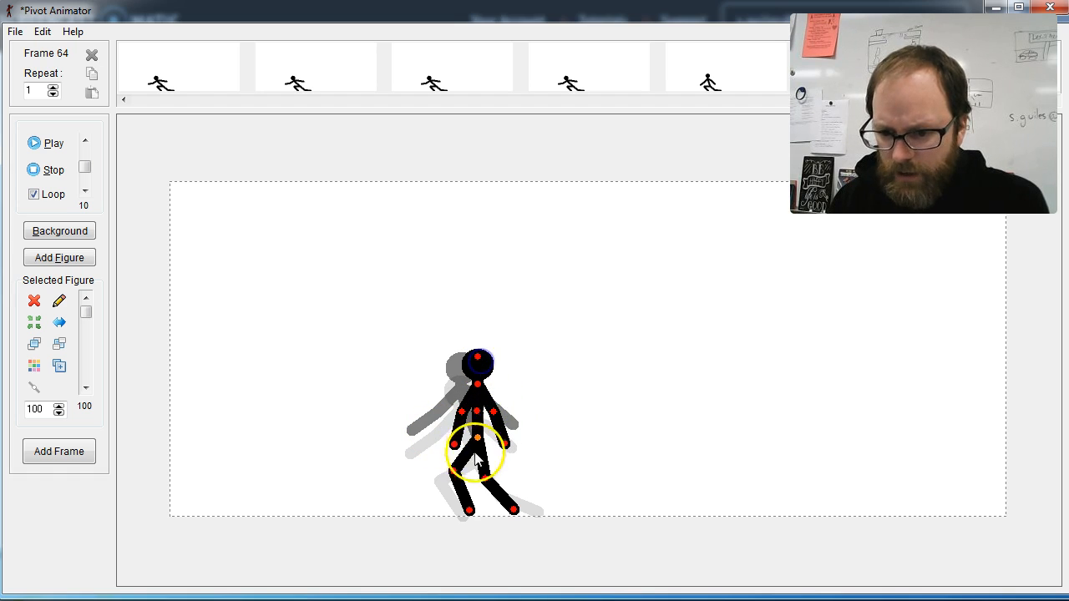
{"action": "left_click_drag", "start_coordinate": [512, 511], "coordinate": [489, 517]}
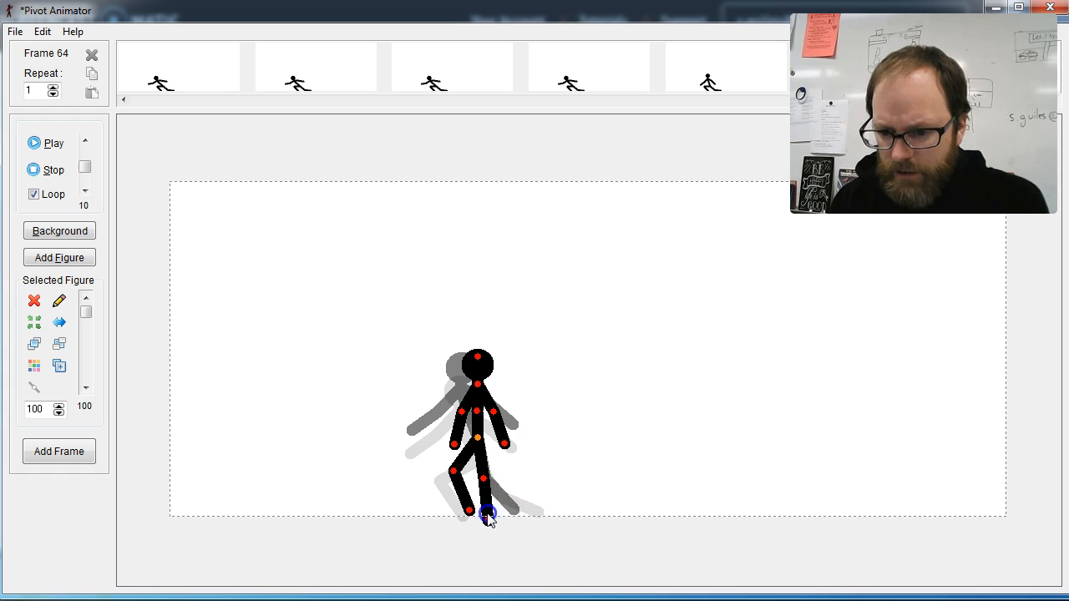
{"action": "left_click_drag", "start_coordinate": [454, 472], "coordinate": [464, 477]}
{"action": "left_click_drag", "start_coordinate": [481, 429], "coordinate": [478, 434]}
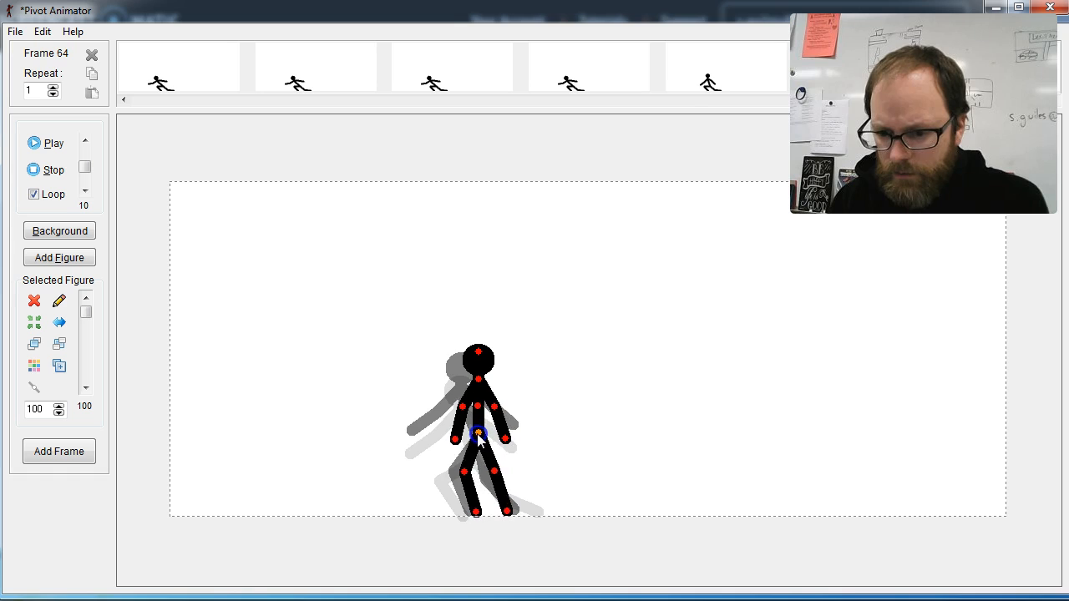
{"action": "key", "text": "space"}
Bring the legs together into a relaxed upright stance in frame 65, and add the frame.
{"action": "left_click_drag", "start_coordinate": [508, 511], "coordinate": [474, 510]}
{"action": "left_click_drag", "start_coordinate": [465, 473], "coordinate": [493, 473]}
{"action": "mouse_move", "coordinate": [478, 433]}
{"action": "left_mouse_down"}
{"action": "mouse_move", "coordinate": [471, 408]}
{"action": "mouse_move", "coordinate": [454, 438]}
{"action": "mouse_move", "coordinate": [467, 366]}
{"action": "mouse_move", "coordinate": [468, 409]}
{"action": "mouse_move", "coordinate": [464, 378]}
{"action": "mouse_move", "coordinate": [468, 410]}
{"action": "mouse_move", "coordinate": [486, 419]}
{"action": "mouse_move", "coordinate": [501, 410]}
{"action": "mouse_move", "coordinate": [509, 361]}
{"action": "mouse_move", "coordinate": [512, 415]}
{"action": "mouse_move", "coordinate": [493, 410]}
{"action": "left_mouse_up"}
{"action": "key", "text": "space"}
Animate the standing figure raising one arm, waving, and lowering it to the side, adding frames through frame 96.
{"action": "key", "text": "space"}
{"action": "key", "text": "space"}
{"action": "key", "text": "space"}
{"action": "key", "text": "space"}
{"action": "key", "text": "space"}
{"action": "key", "text": "space"}
{"action": "key", "text": "space"}
{"action": "key", "text": "space"}
{"action": "key", "text": "space"}
{"action": "key", "text": "space"}
{"action": "key", "text": "space"}
{"action": "key", "text": "space"}
{"action": "key", "text": "space"}
{"action": "key", "text": "space"}
{"action": "key", "text": "space"}
{"action": "key", "text": "space"}
{"action": "key", "text": "space"}
{"action": "key", "text": "space"}
{"action": "key", "text": "space"}
{"action": "key", "text": "space"}
{"action": "key", "text": "space"}
{"action": "key", "text": "space"}
{"action": "key", "text": "space"}
{"action": "key", "text": "space"}
{"action": "key", "text": "space"}
{"action": "key", "text": "space"}
{"action": "key", "text": "space"}
{"action": "key", "text": "space"}
{"action": "key", "text": "space"}
{"action": "key", "text": "space"}
{"action": "key", "text": "space"}
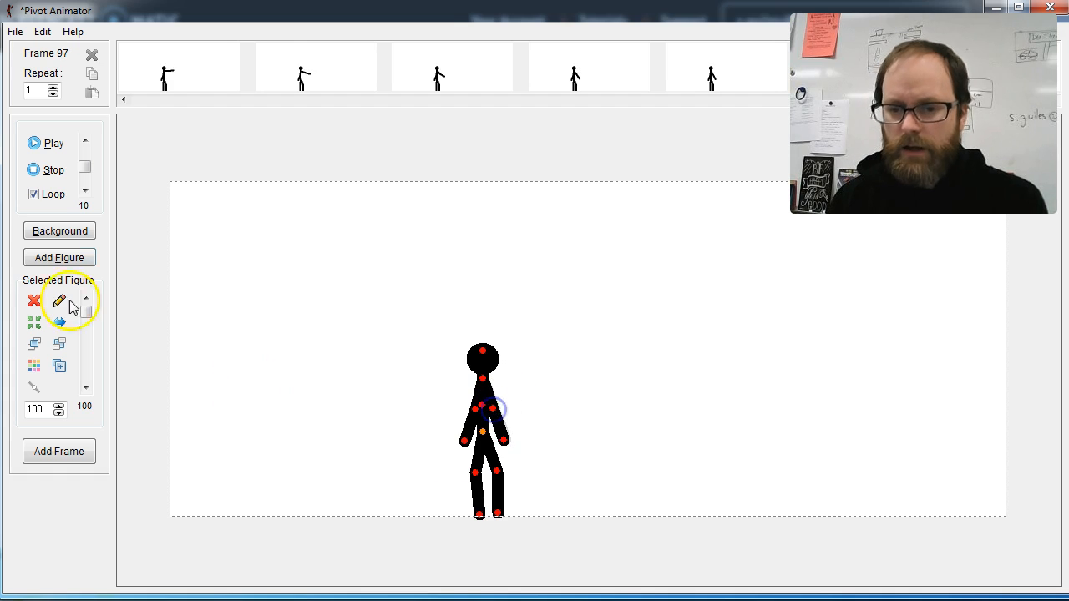
Play the finished animation through to the wave, and stop playback.
{"action": "left_click", "coordinate": [37, 154]}
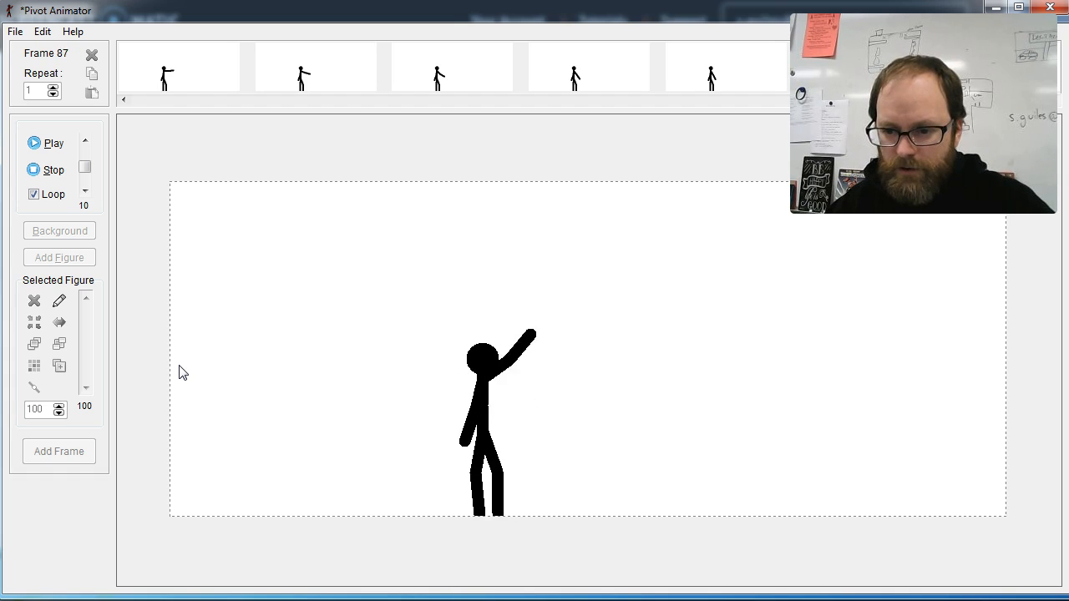
{"action": "left_click", "coordinate": [43, 170]}
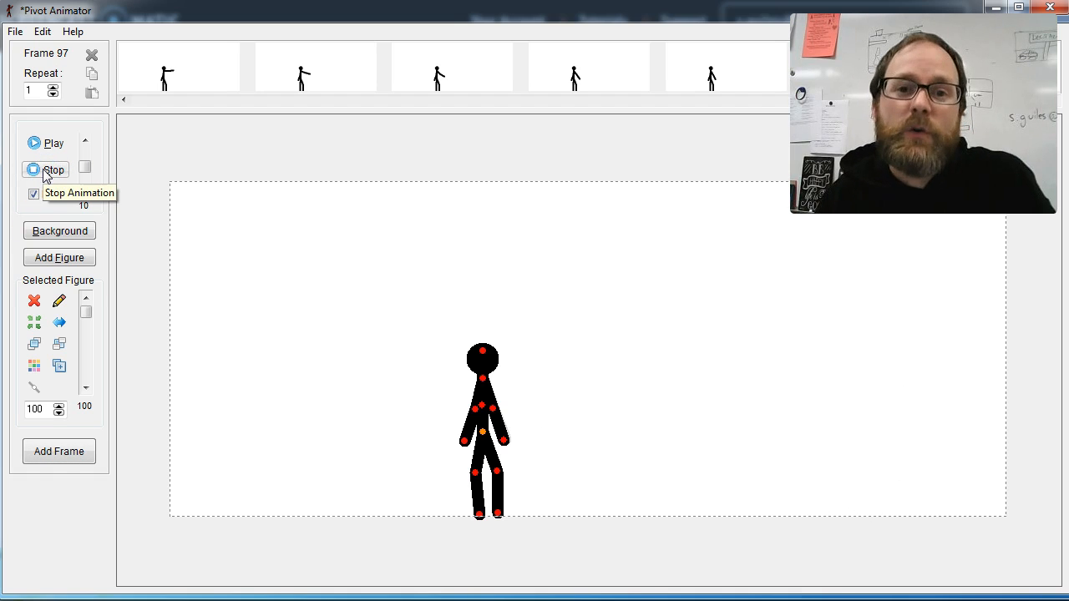
{"action": "left_click", "coordinate": [57, 225]}
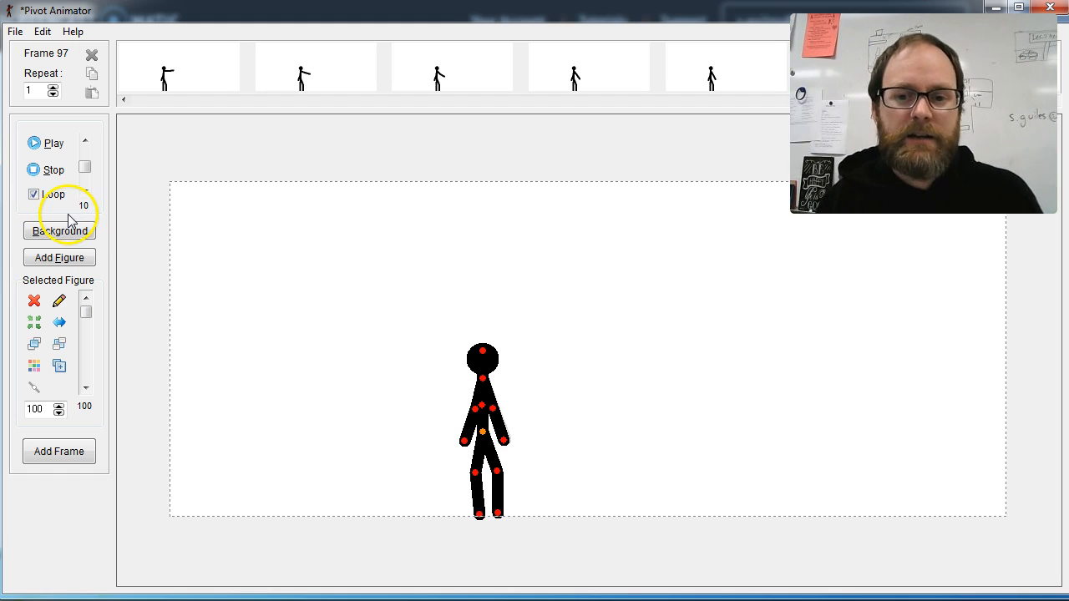